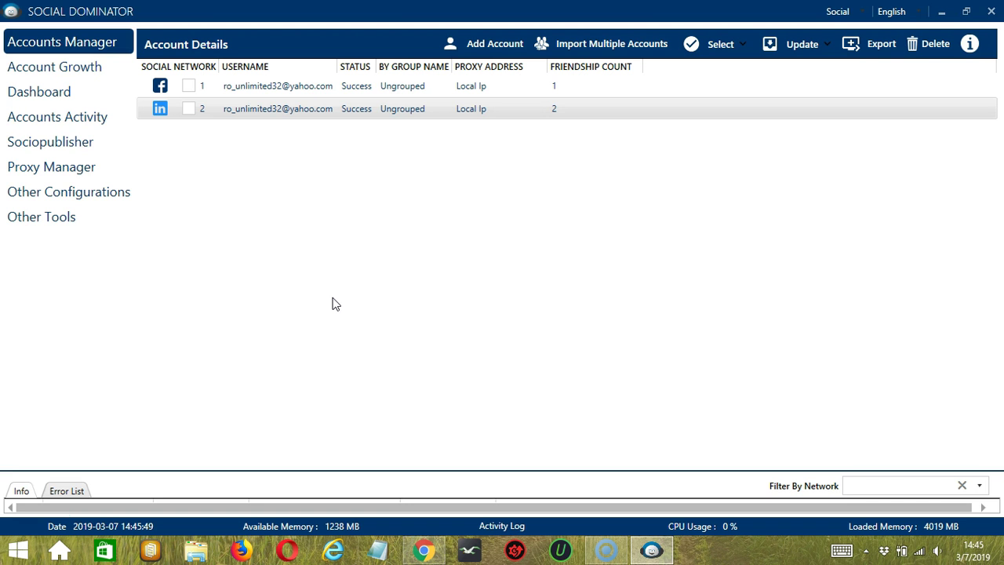
# - Open the tools for the LinkedIn account from the account list
pyautogui.click(326, 290)
pyautogui.rightClick(253, 112)
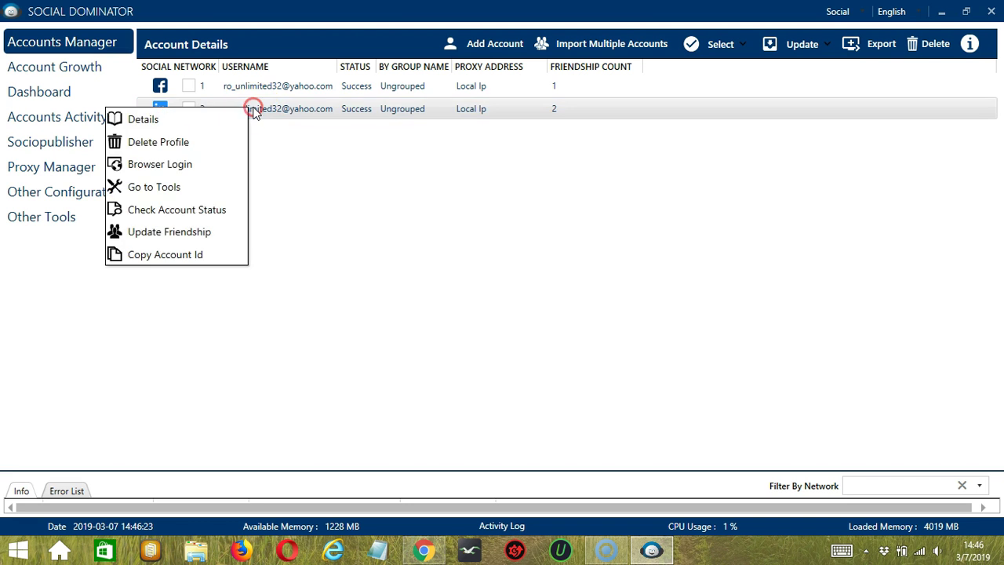
pyautogui.click(171, 189)
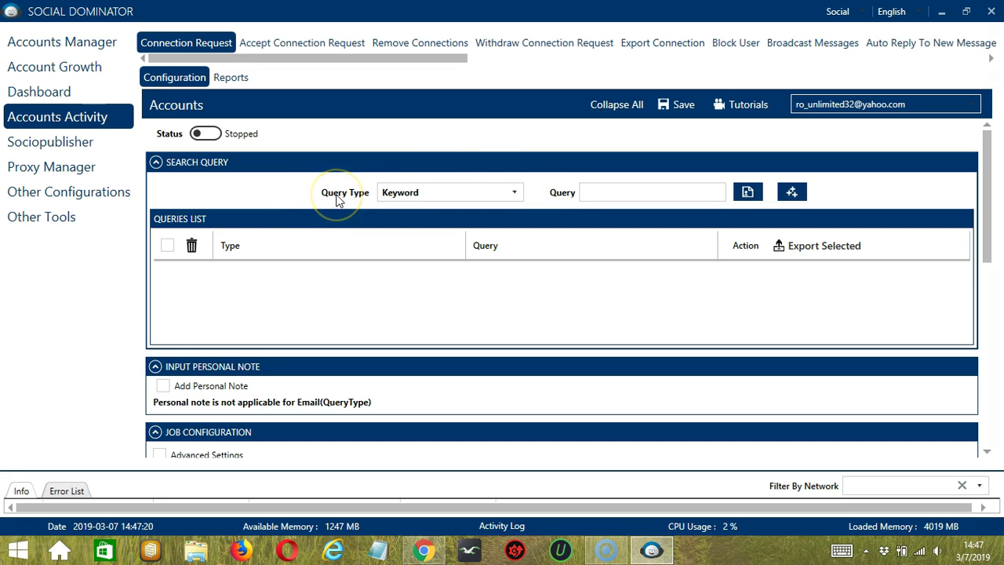
pyautogui.click(515, 193)
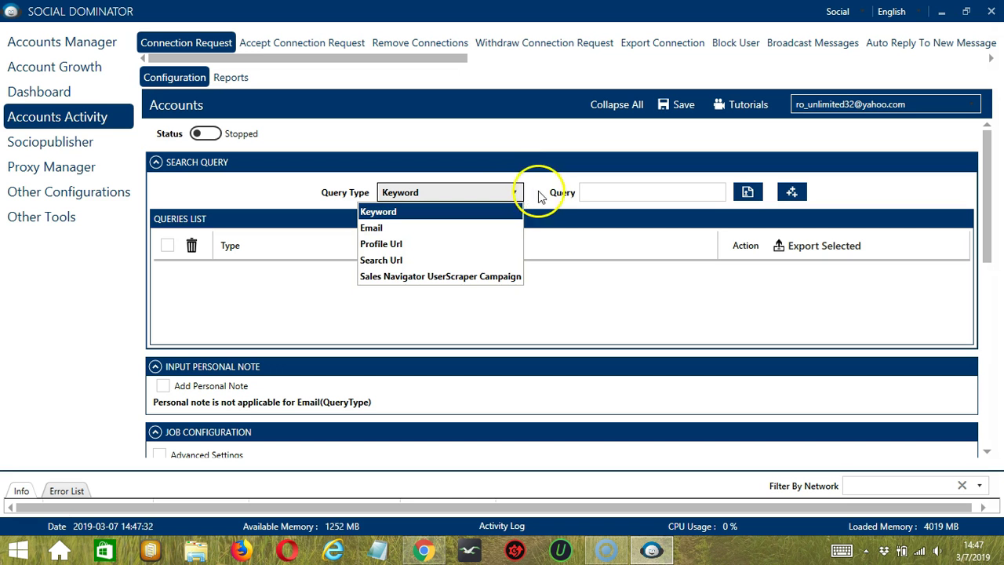
pyautogui.click(601, 192)
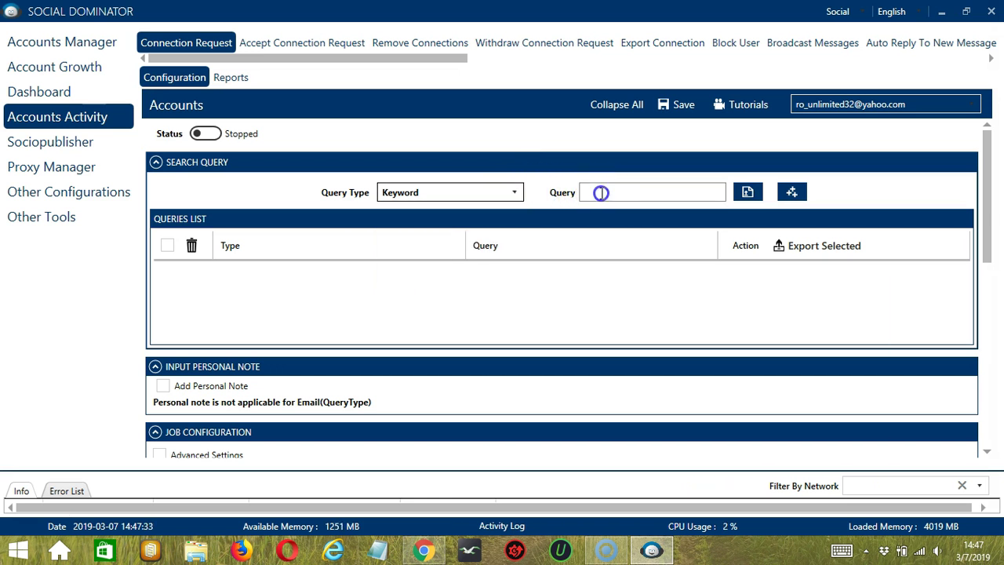
pyautogui.click(749, 192)
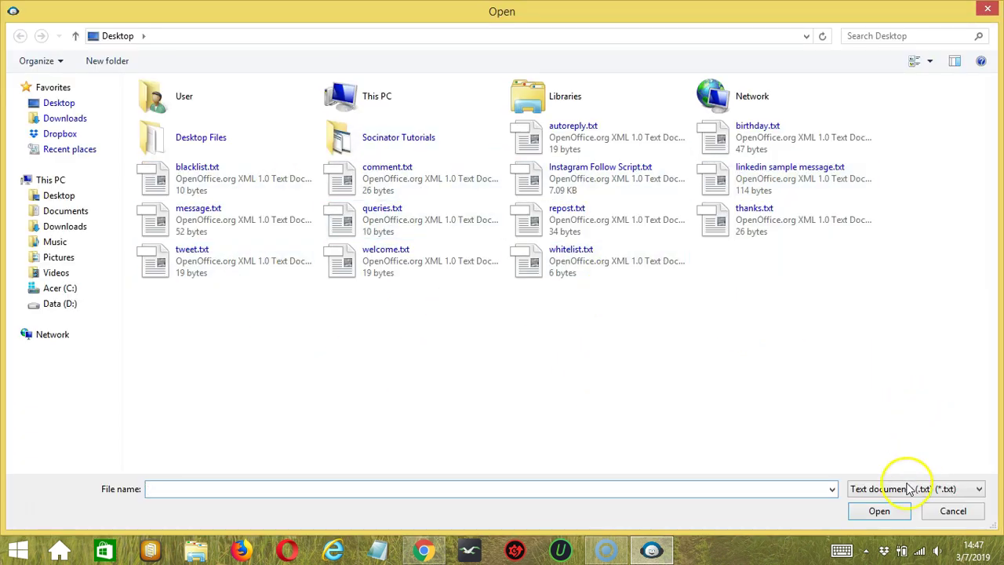
pyautogui.click(945, 511)
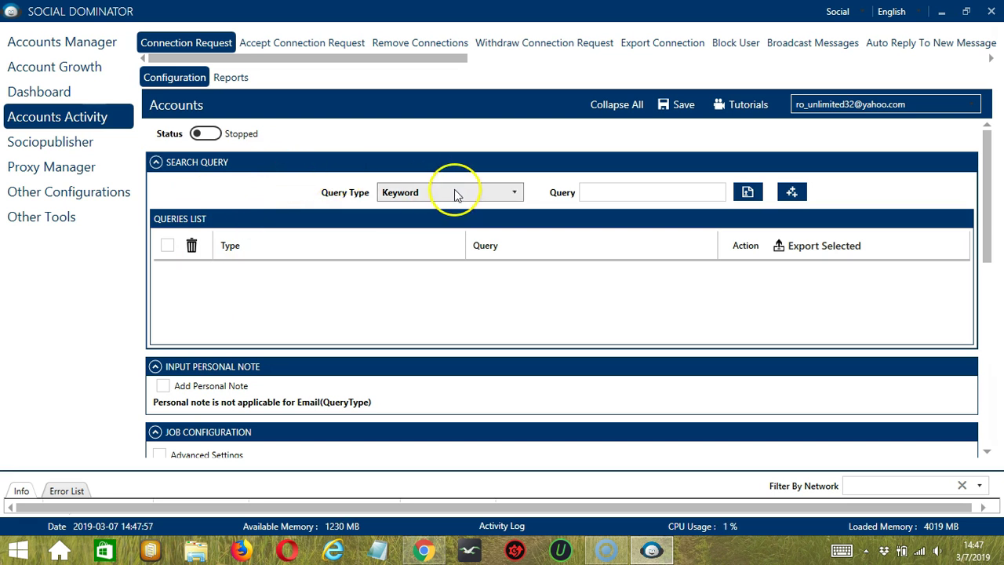
# - Add a Keyword query for "web developer" to the connection request queries list
pyautogui.click(607, 191)
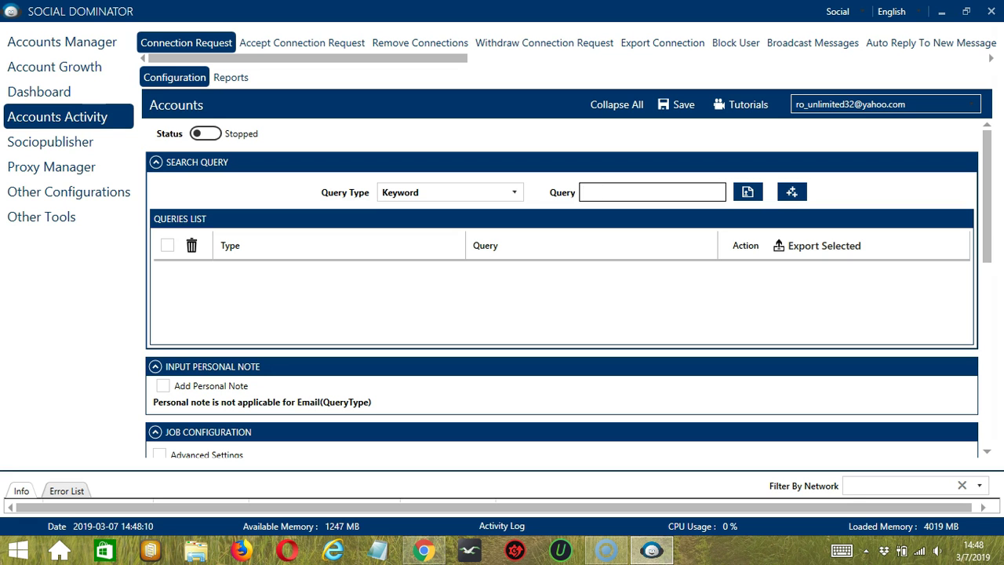
pyautogui.write('b developer')
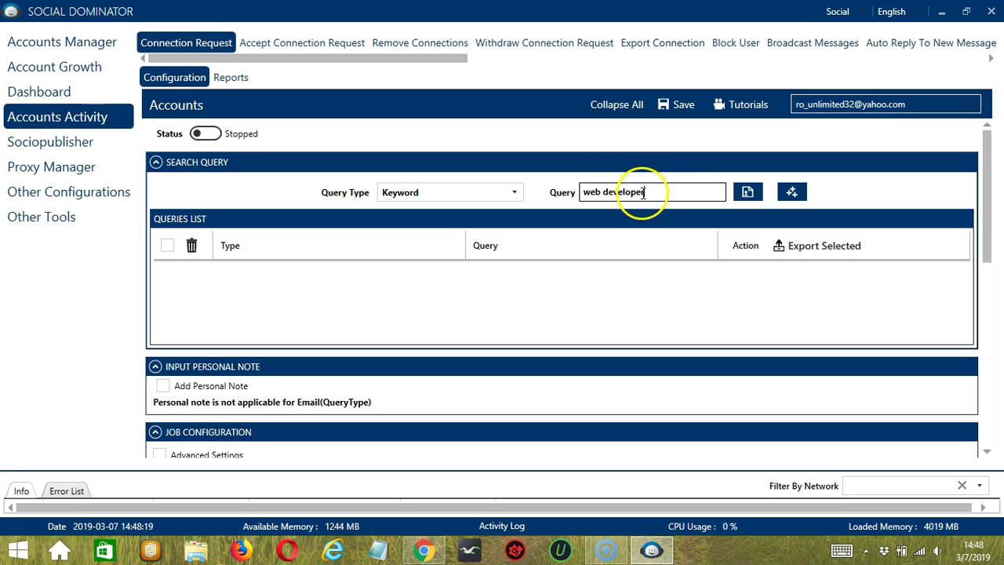
pyautogui.click(792, 193)
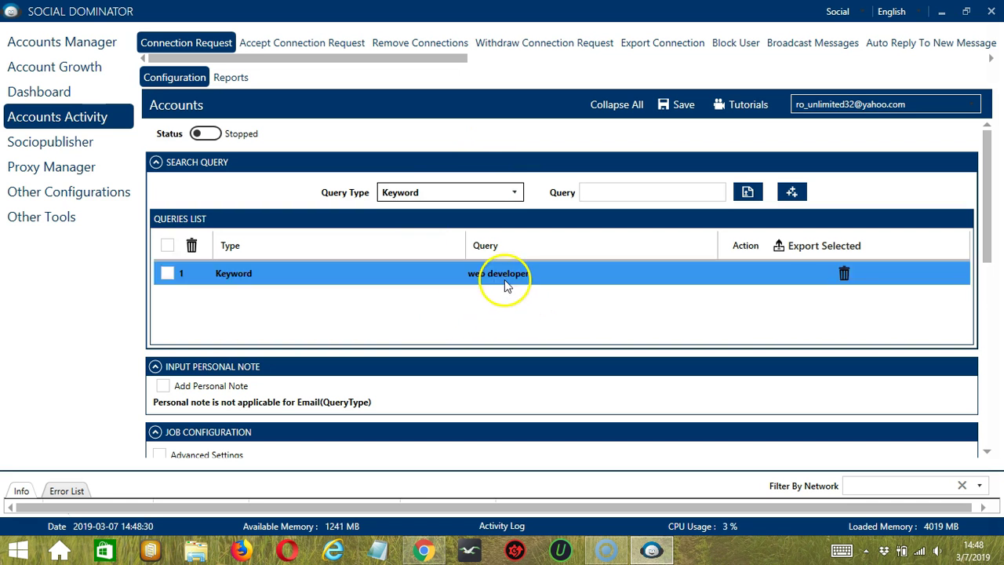
# - Add a query of type Email with the contact's email address to the queries list
pyautogui.click(470, 192)
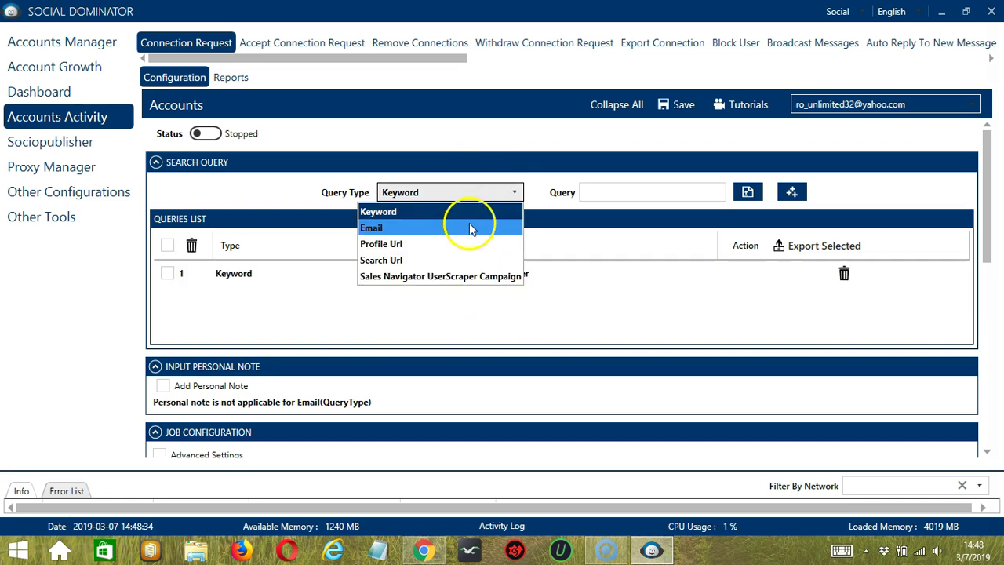
pyautogui.click(469, 222)
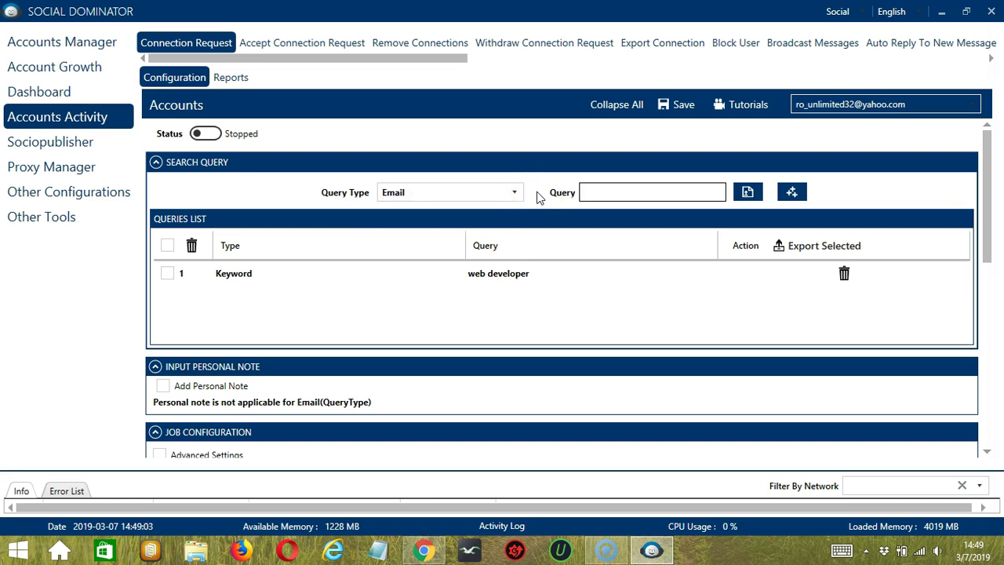
pyautogui.click(622, 189)
pyautogui.write('email@address.com')
pyautogui.click(684, 192)
pyautogui.click(791, 191)
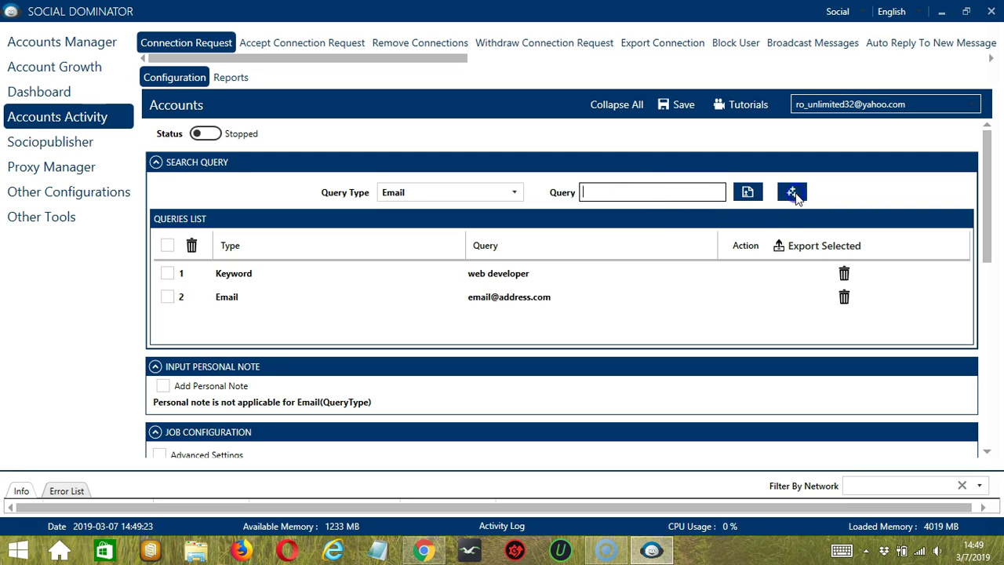
pyautogui.click(545, 304)
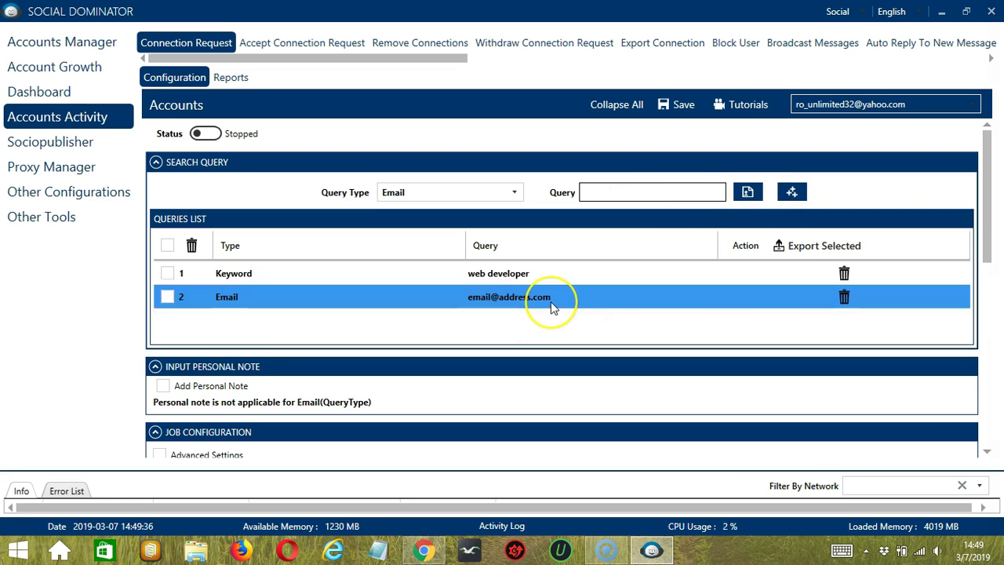
# - Set the query type to Profile Url and copy the web address of the LinkedIn profile open in Chrome
pyautogui.click(512, 193)
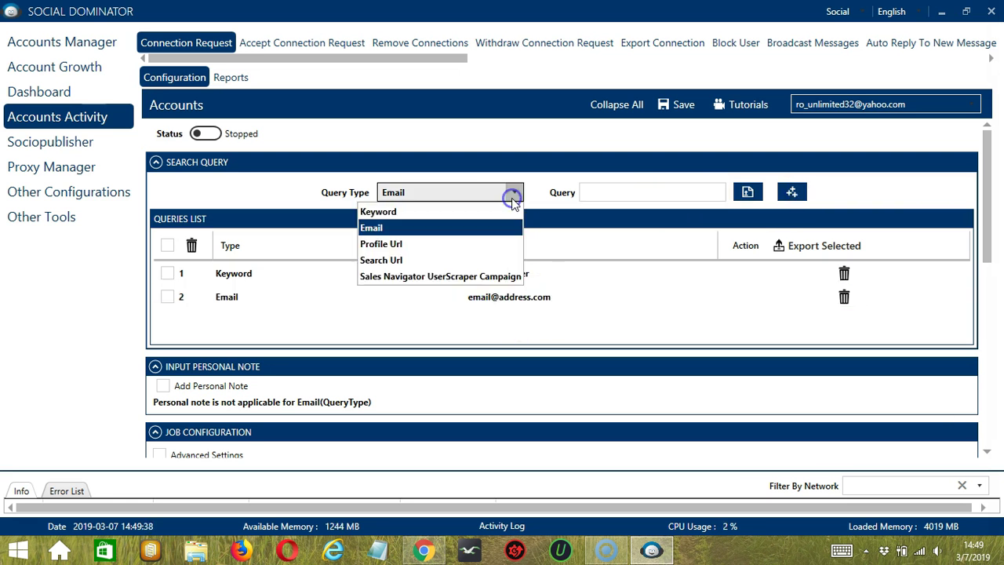
pyautogui.click(445, 244)
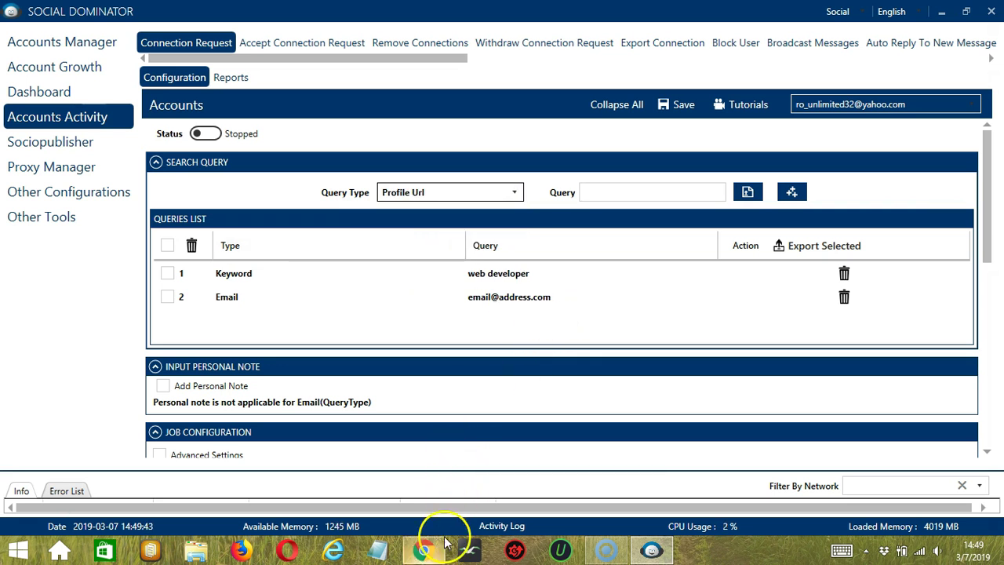
pyautogui.click(424, 550)
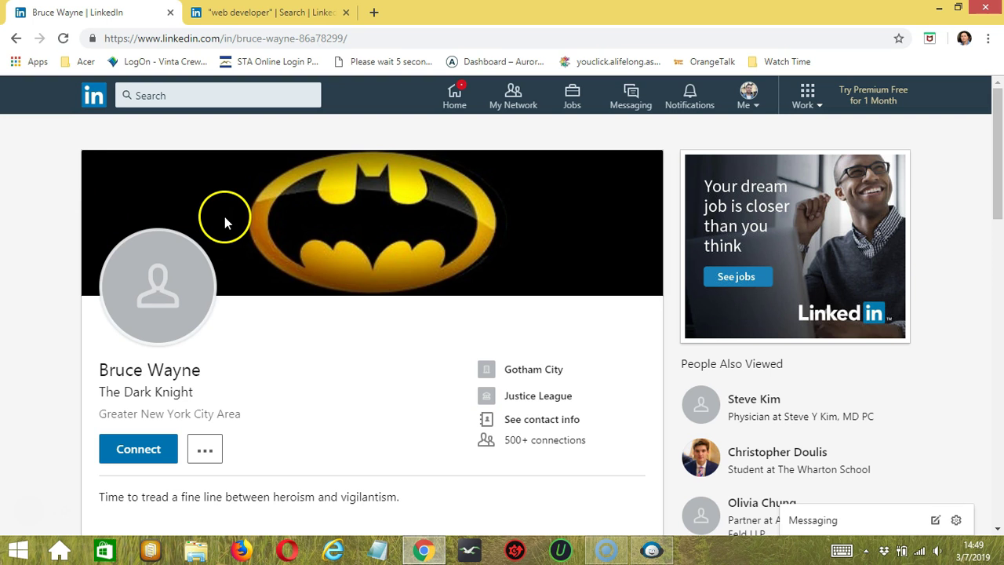
pyautogui.click(263, 37)
pyautogui.hotkey('ctrl', 'c')
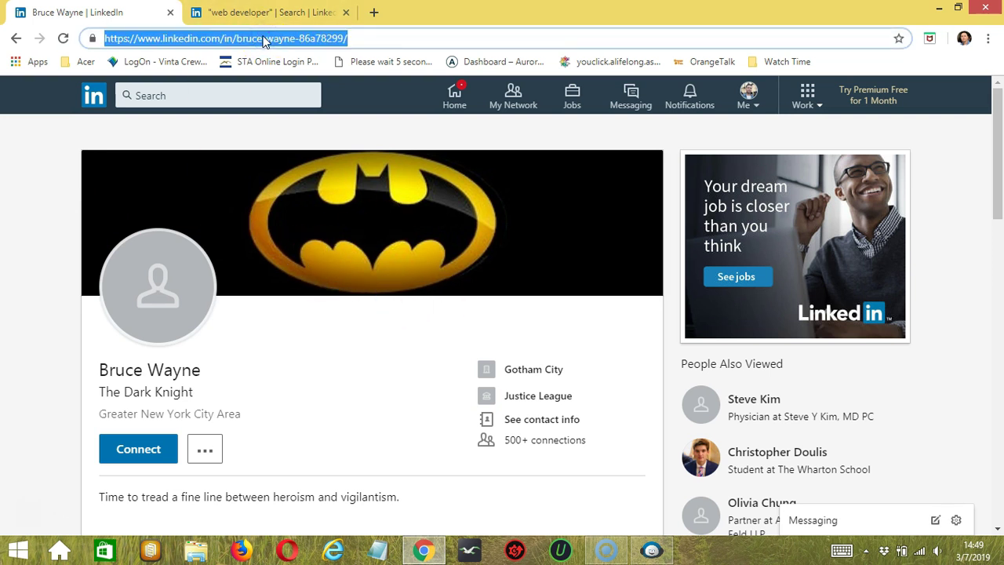
# - Return to Social Dominator and add the copied profile address to the queries list
pyautogui.click(652, 551)
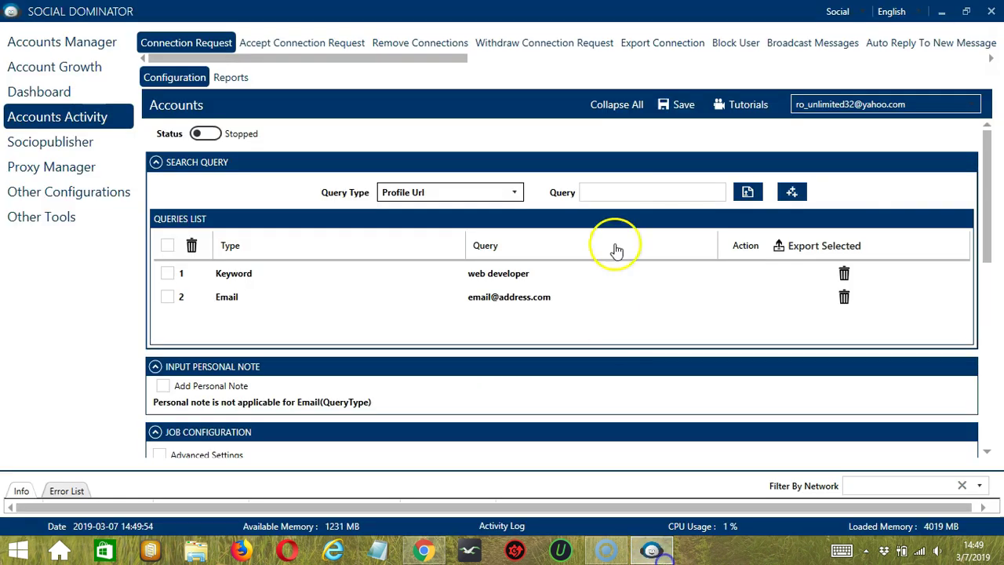
pyautogui.click(613, 192)
pyautogui.hotkey('ctrl', 'v')
pyautogui.click(798, 187)
pyautogui.click(672, 321)
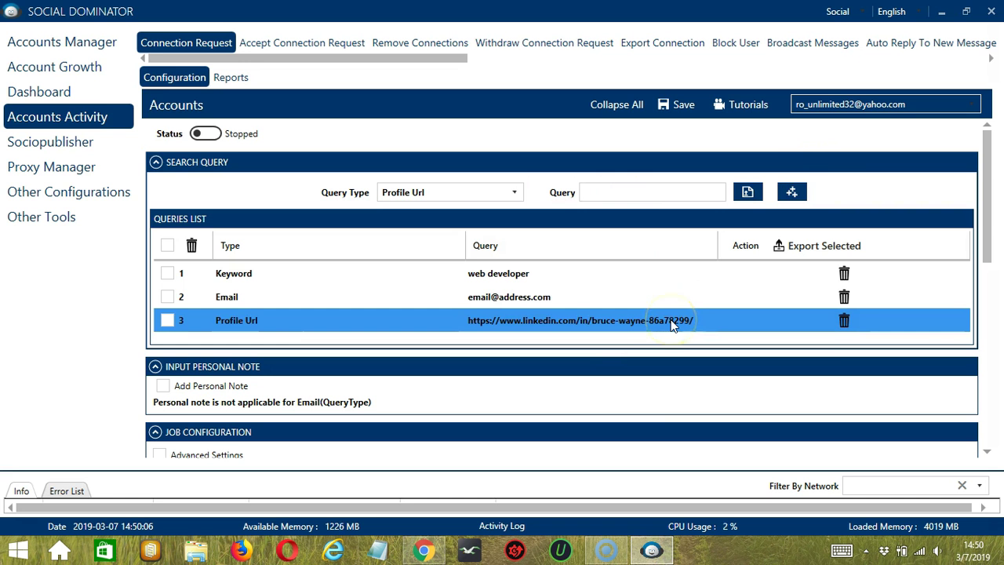
pyautogui.click(478, 144)
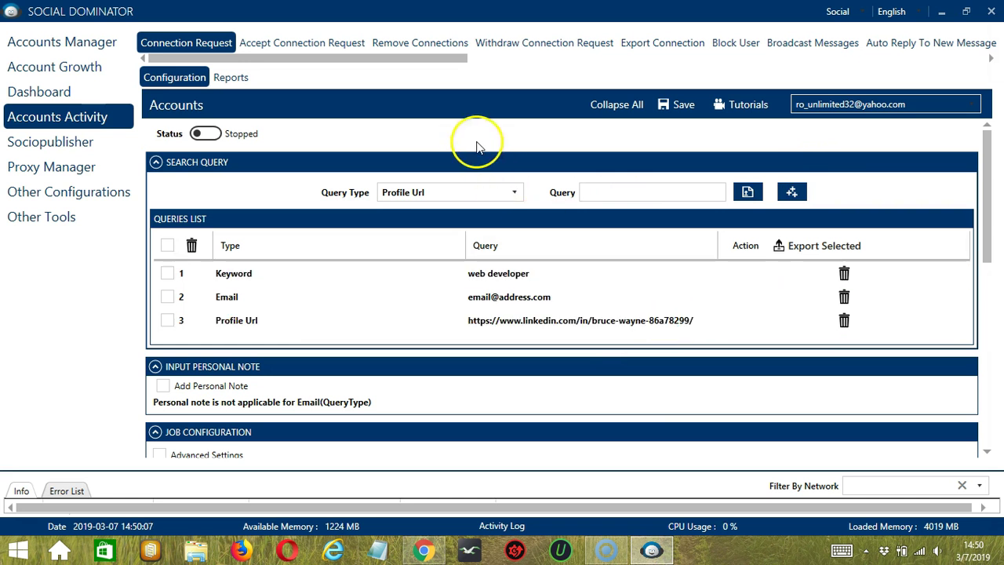
# - Set the query type to Search Url and copy the address of LinkedIn's "web developer" People search results in Chrome
pyautogui.click(516, 193)
pyautogui.click(402, 260)
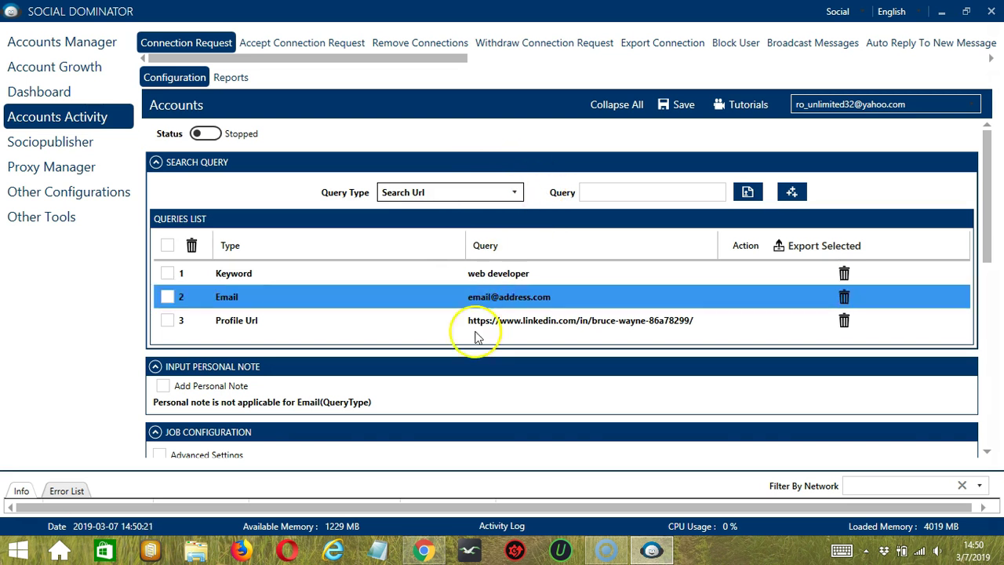
pyautogui.click(423, 550)
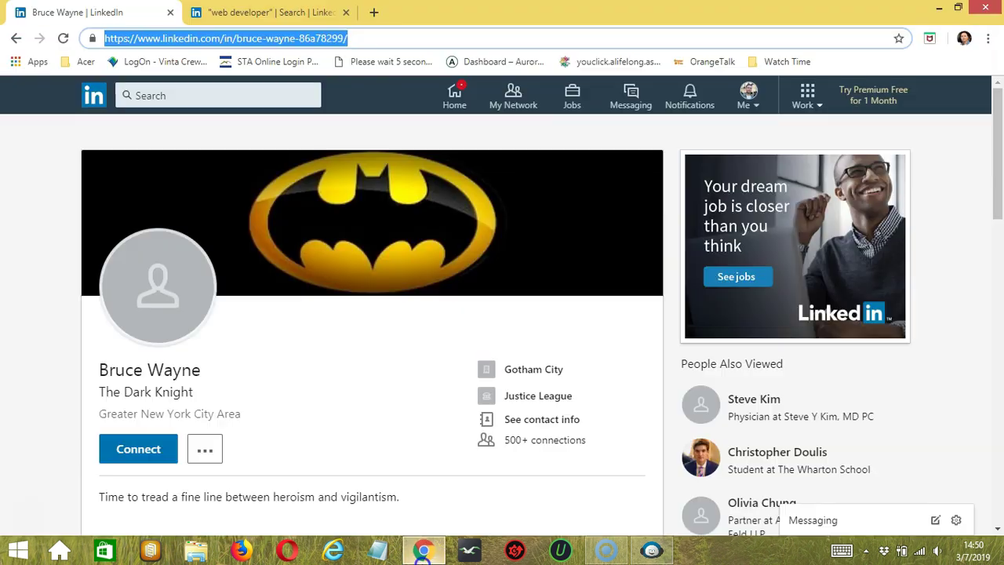
pyautogui.click(264, 12)
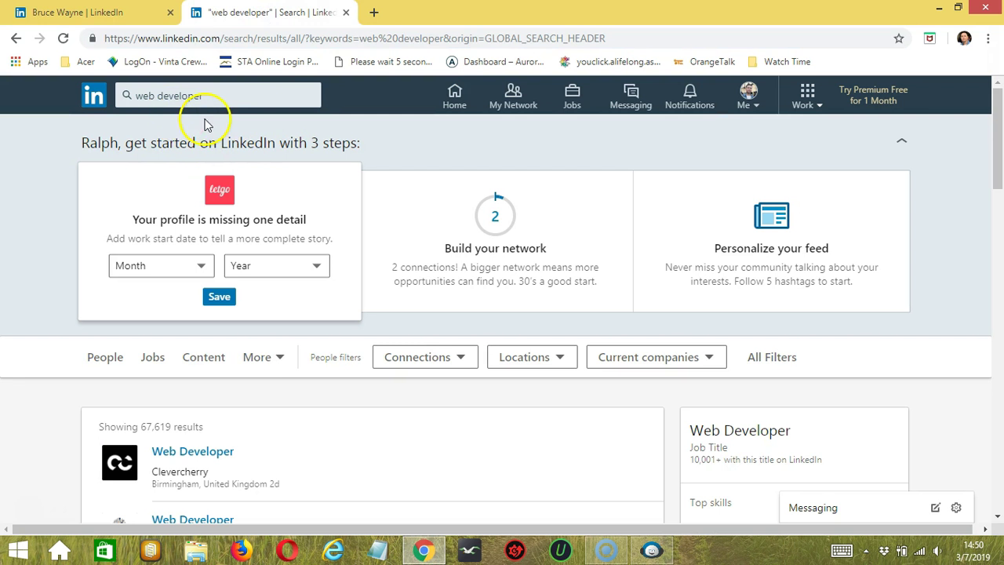
pyautogui.click(100, 358)
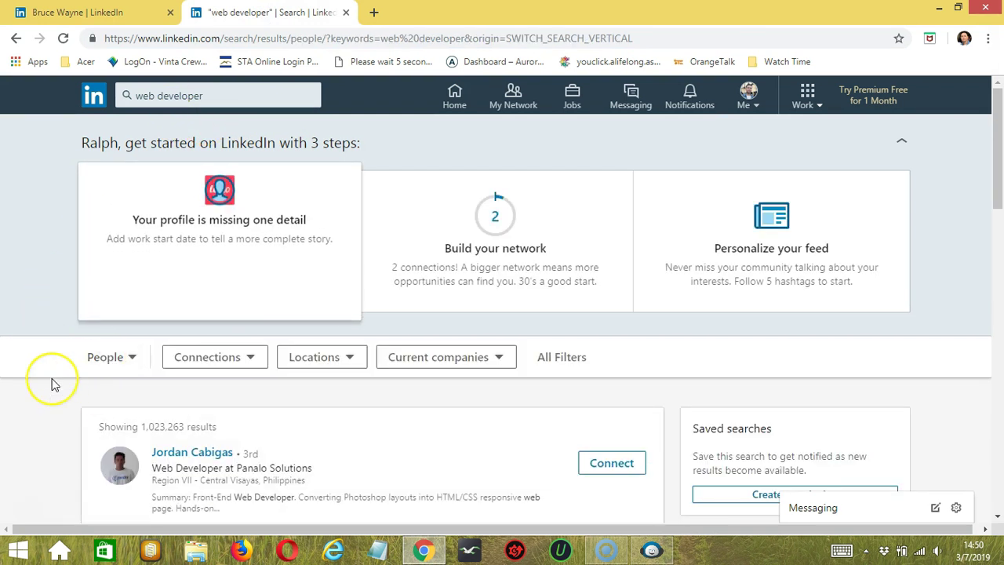
pyautogui.click(188, 39)
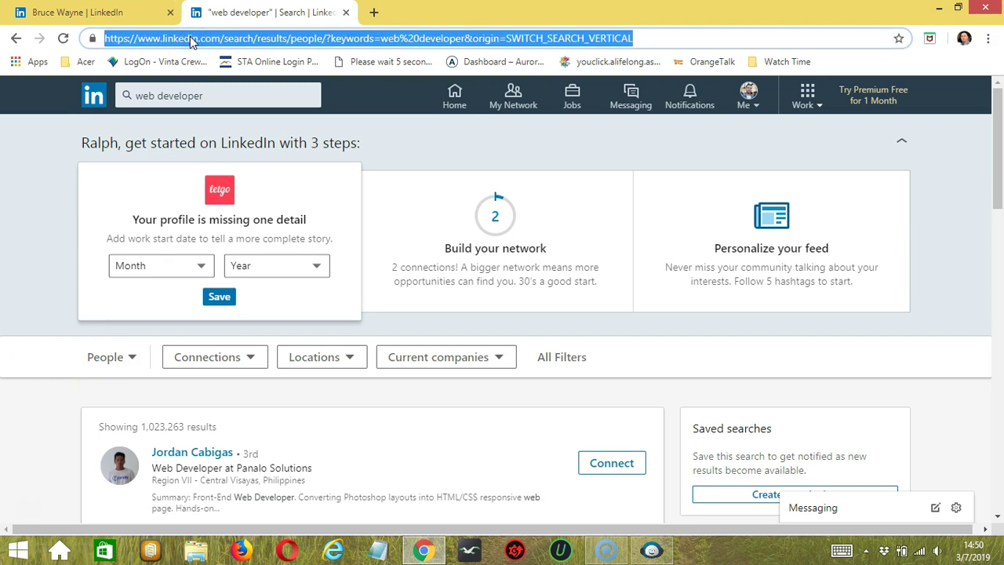
pyautogui.hotkey('ctrl', 'c')
# - Return to Social Dominator and add the copied people search address to the queries list
pyautogui.hotkey('alt', 'Tab')
pyautogui.click(619, 188)
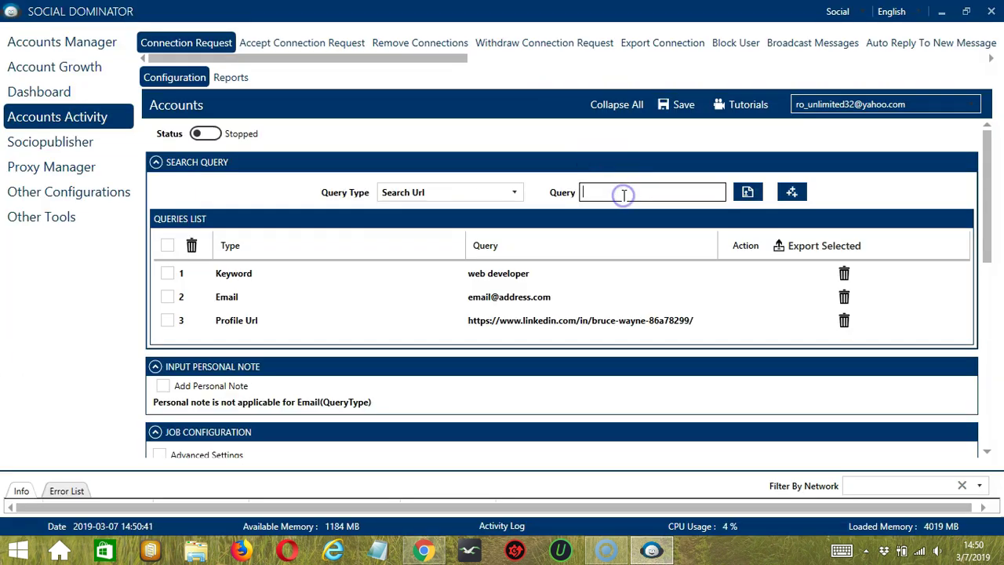
pyautogui.hotkey('ctrl', 'v')
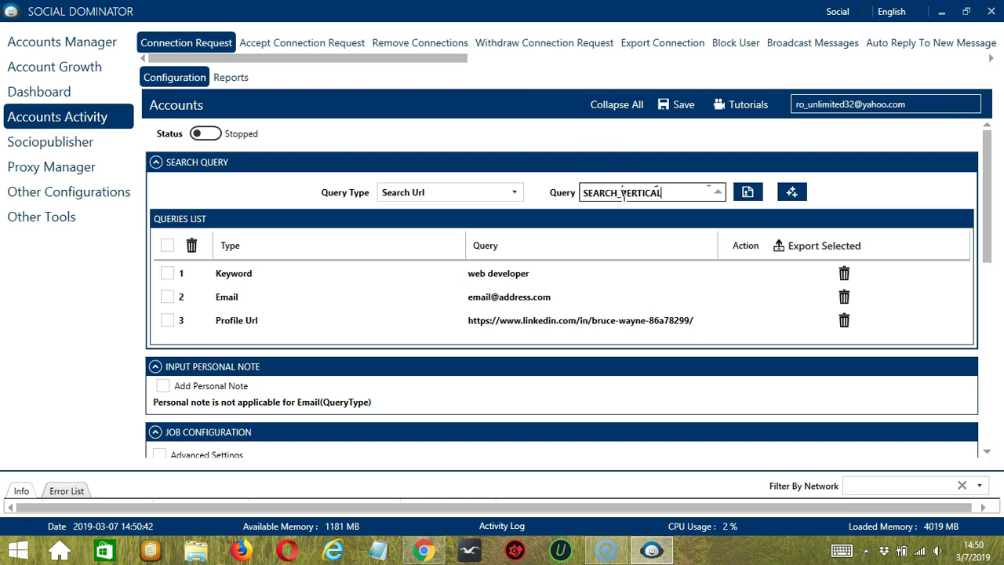
pyautogui.click(794, 192)
pyautogui.moveTo(682, 322); pyautogui.dragTo(710, 307)
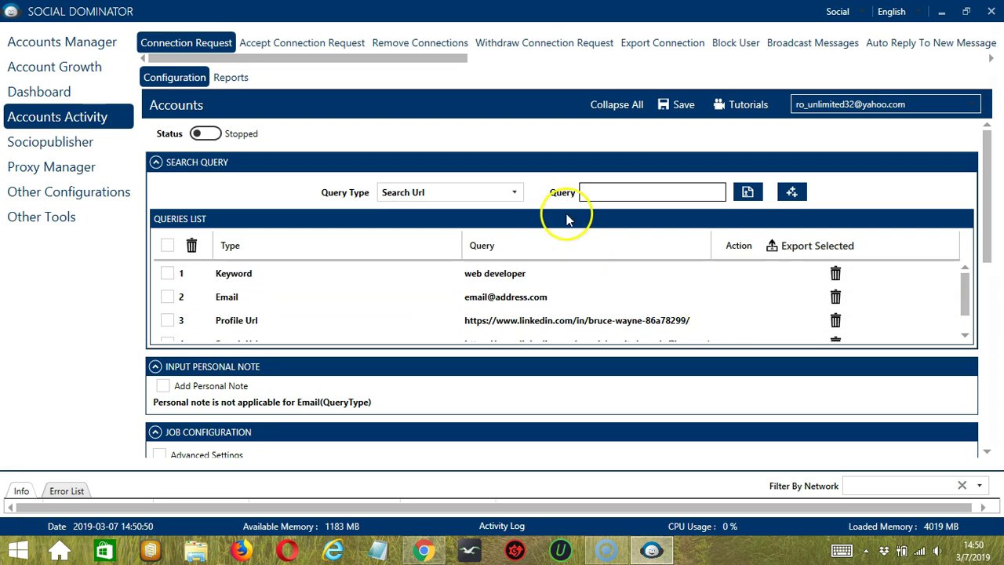
# - Set the query type to Sales Navigator UserScraper Campaign and activate the empty query field
pyautogui.click(514, 192)
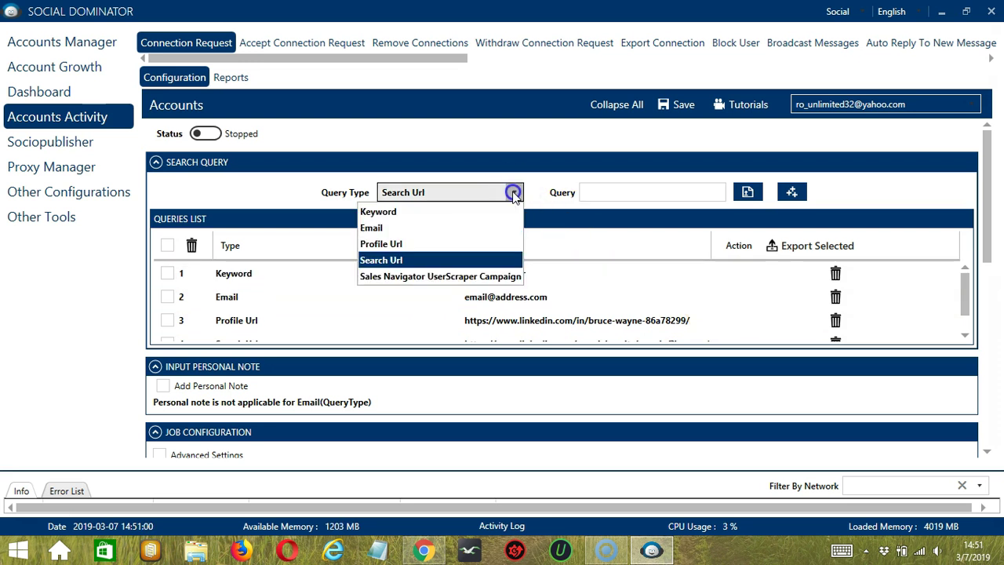
pyautogui.click(442, 276)
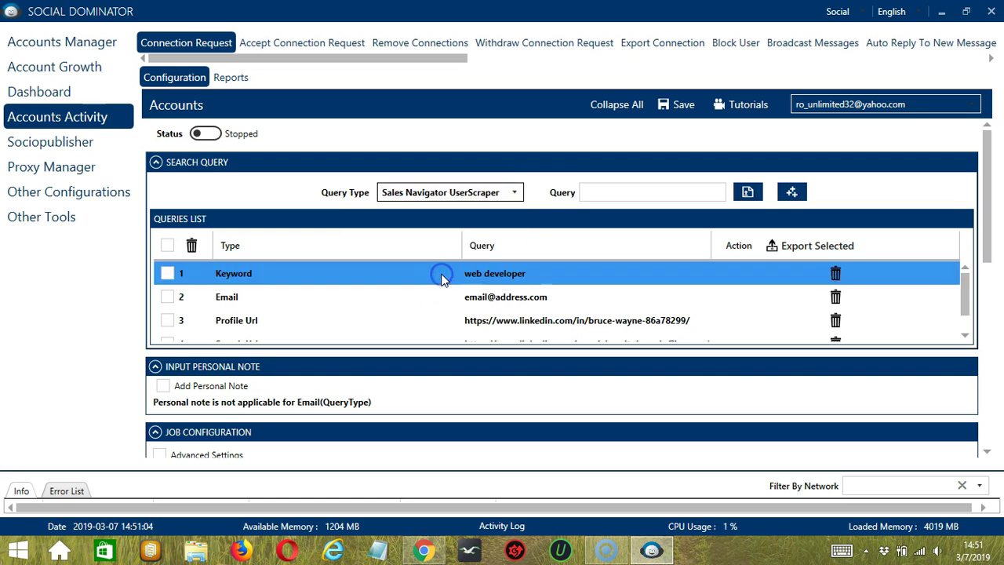
pyautogui.click(612, 198)
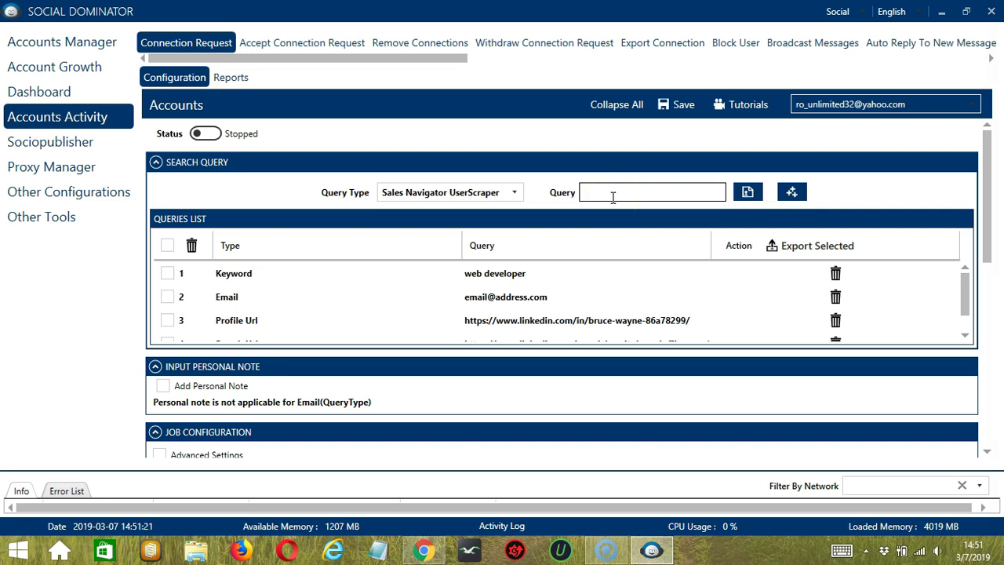
pyautogui.click(615, 195)
pyautogui.click(594, 190)
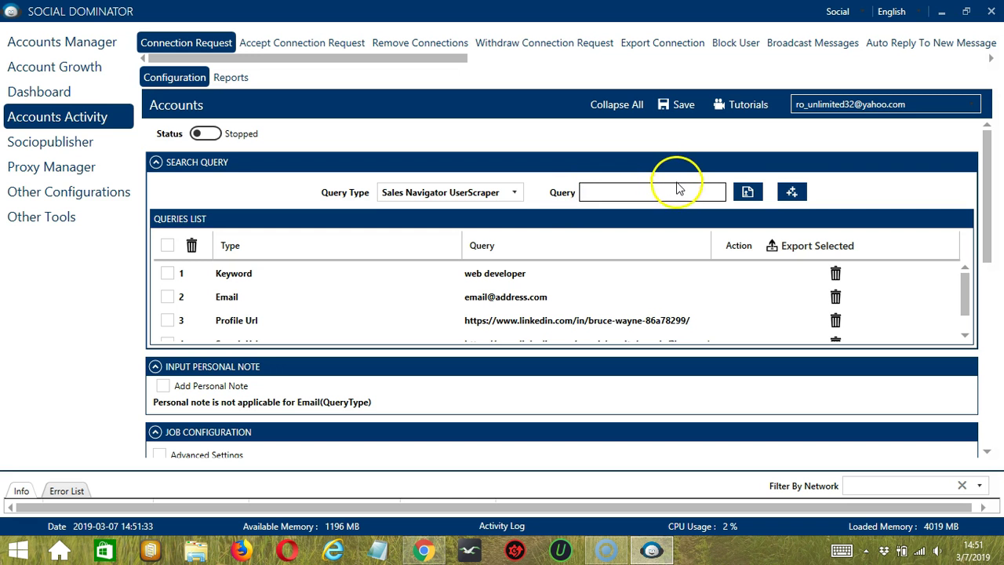
# - Delete the "web developer" keyword query from the queries list
pyautogui.click(725, 273)
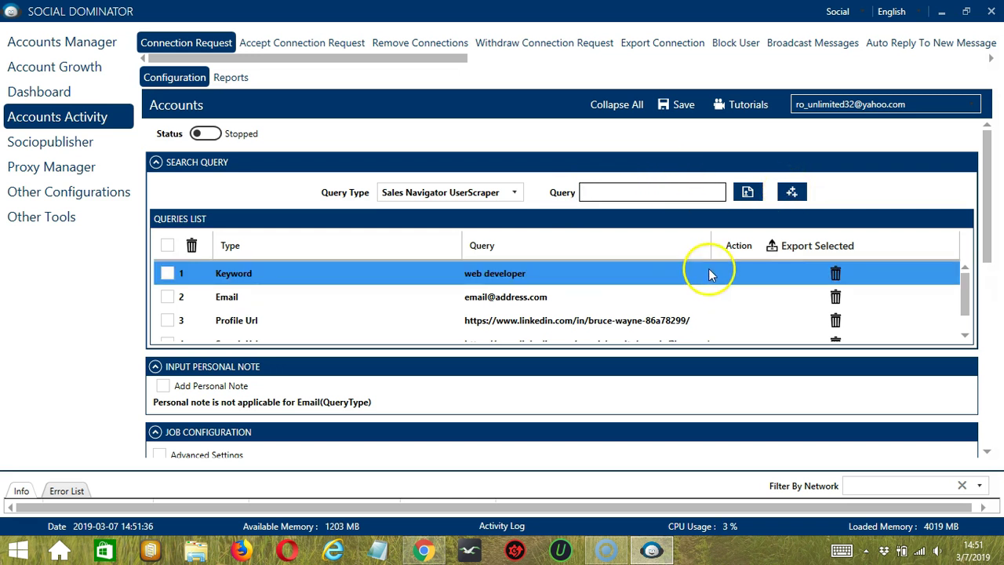
pyautogui.click(615, 289)
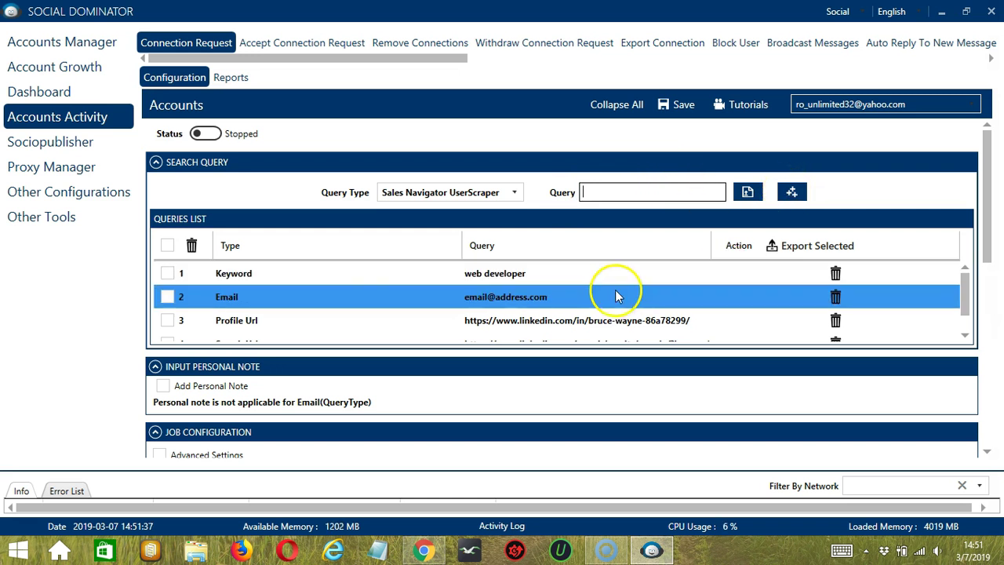
pyautogui.click(836, 273)
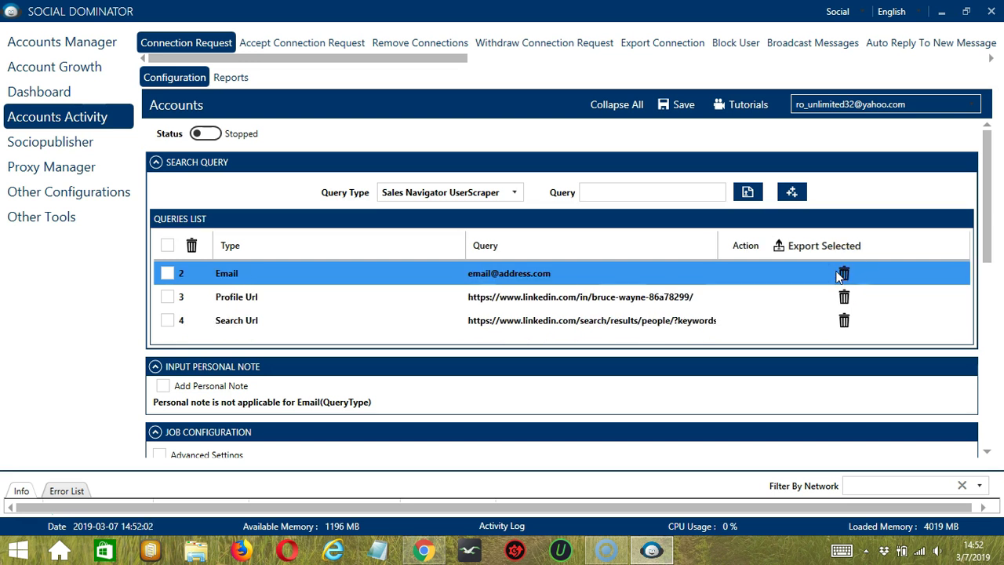
# - Enable Add Personal Note, enter the note "(Hey | Hello | Hi)" and turn on its Spintax option
pyautogui.scroll(-5, 410, 150)
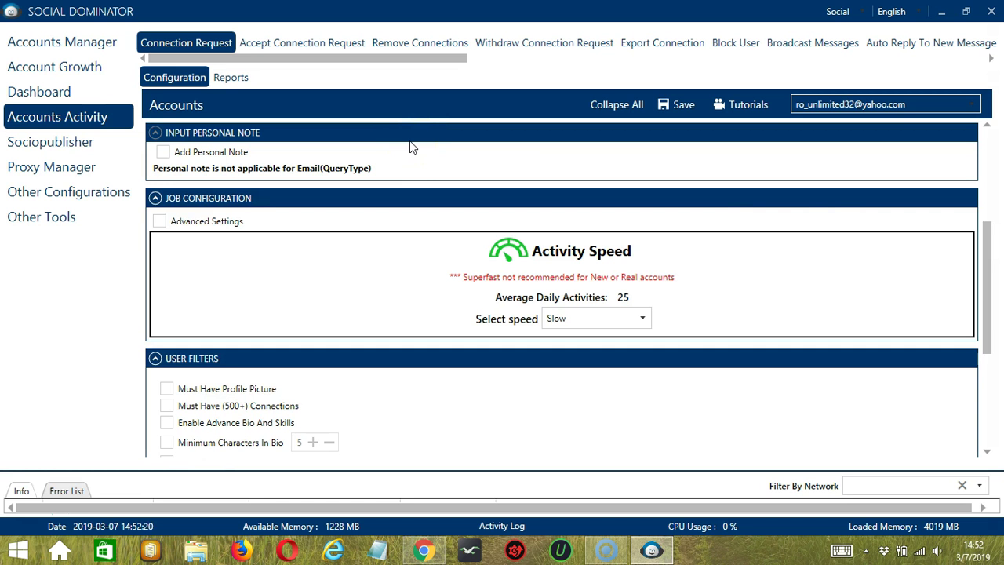
pyautogui.click(370, 132)
pyautogui.click(163, 152)
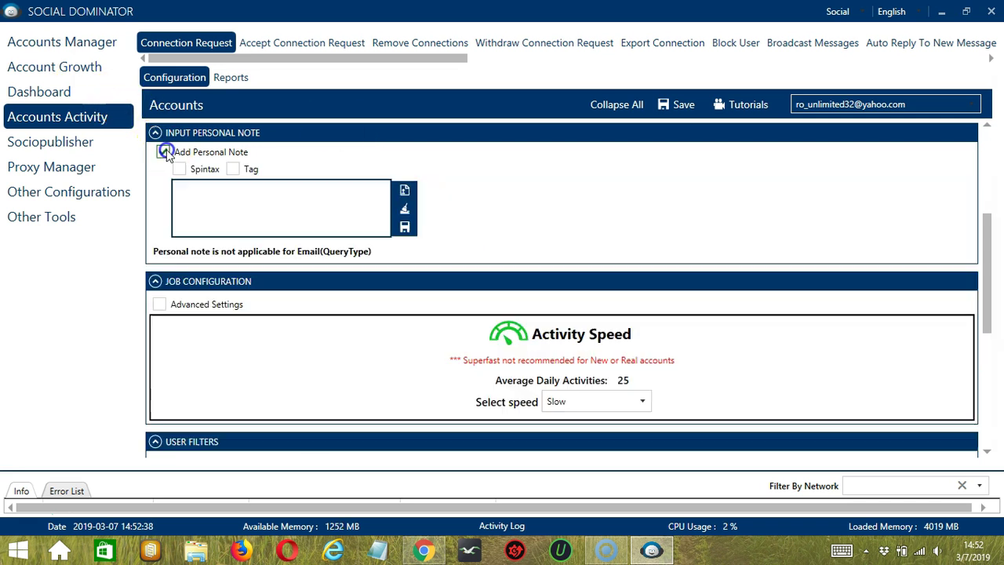
pyautogui.click(319, 223)
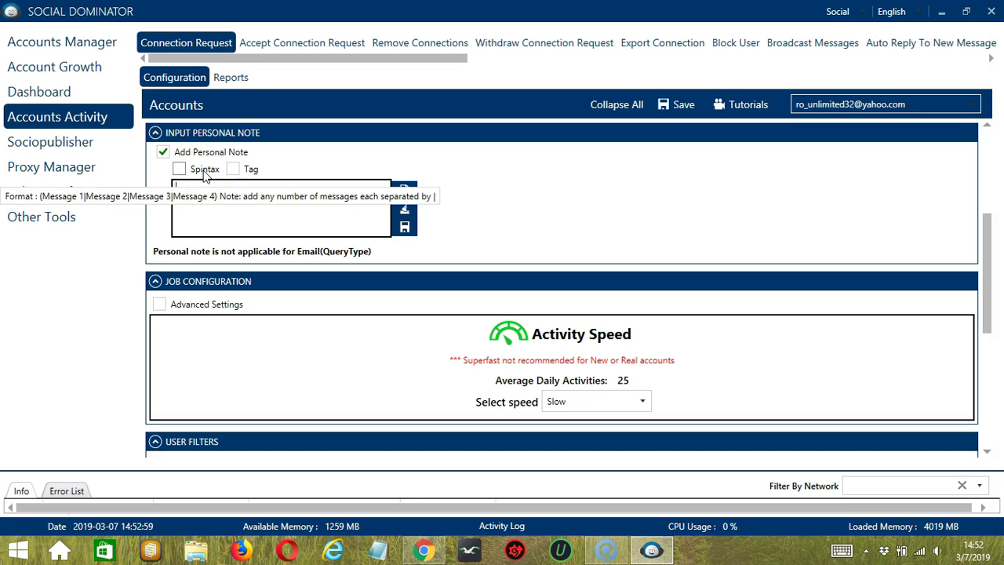
pyautogui.write('{Hey')
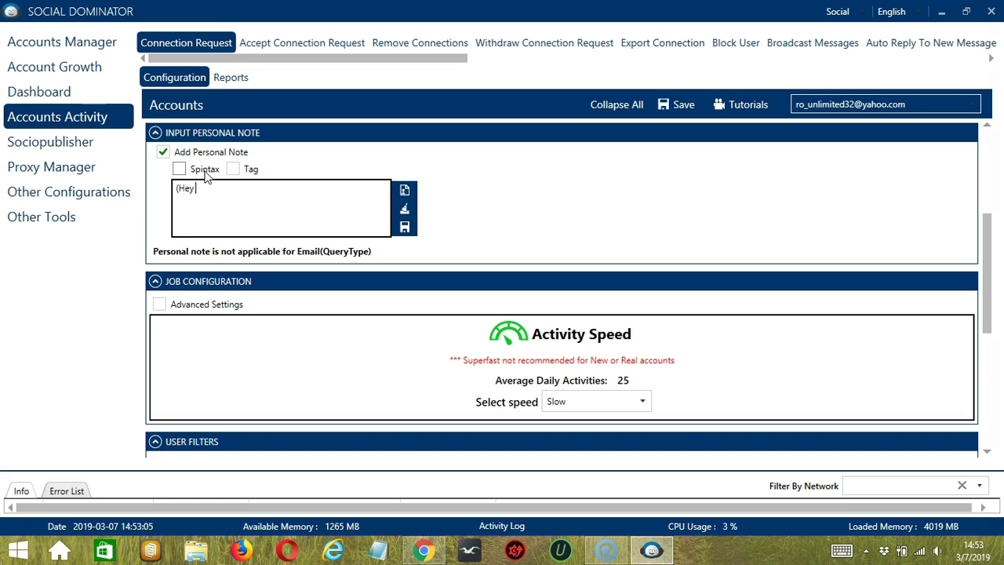
pyautogui.write(' | Hello | Hi}')
pyautogui.click(181, 169)
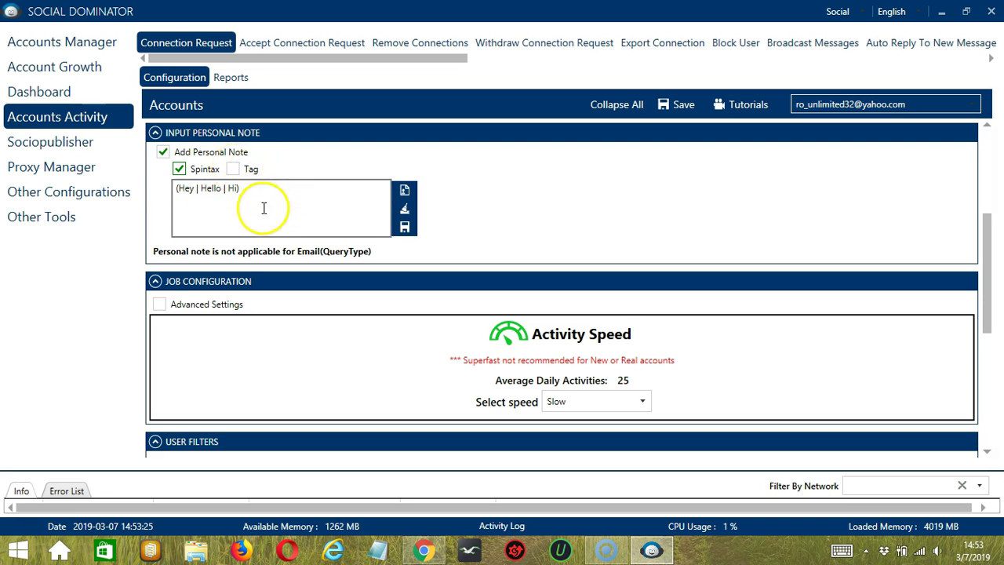
# - Clear the personal note and import its text from message.txt on the Desktop
pyautogui.click(406, 210)
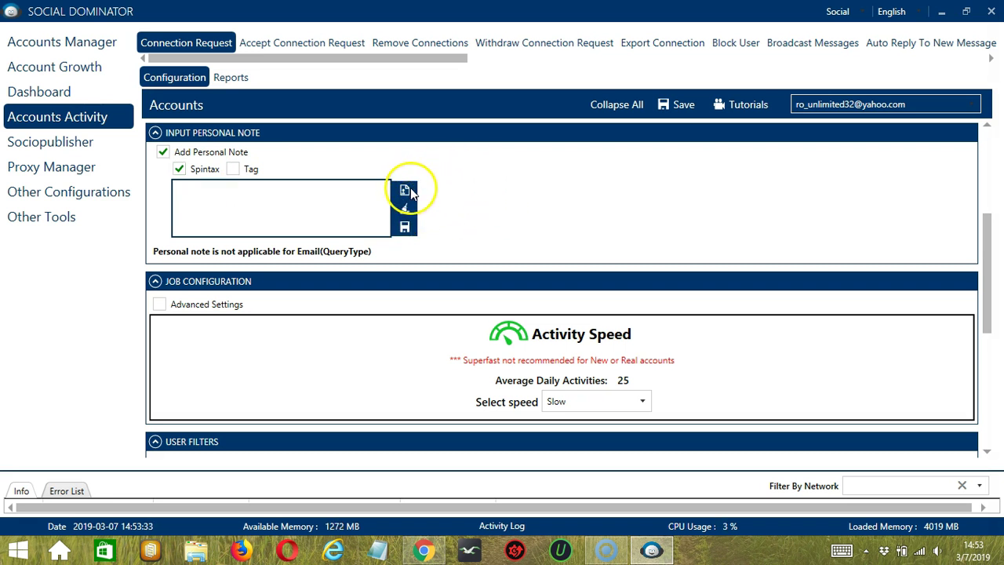
pyautogui.click(405, 191)
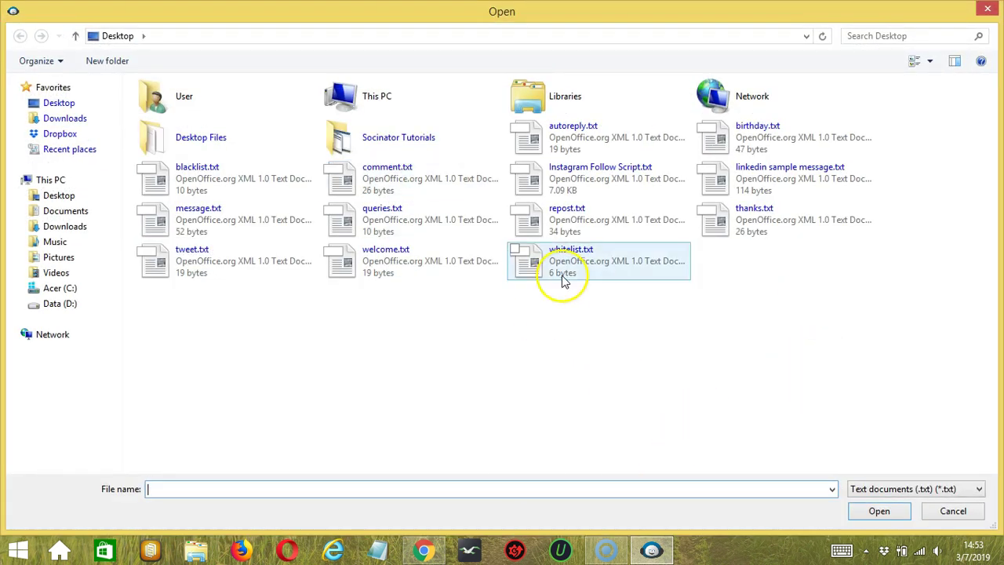
pyautogui.click(244, 206)
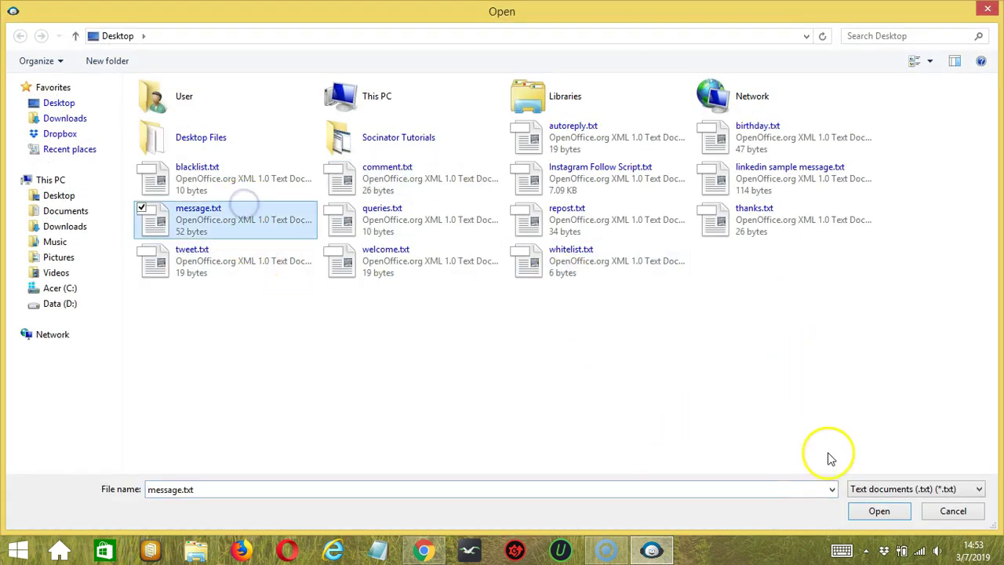
pyautogui.click(875, 511)
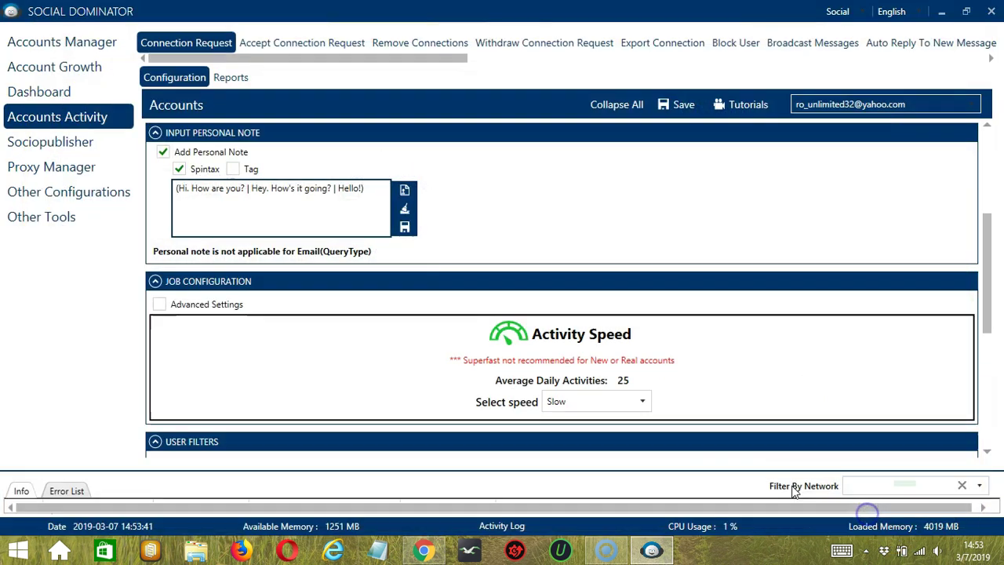
pyautogui.click(431, 253)
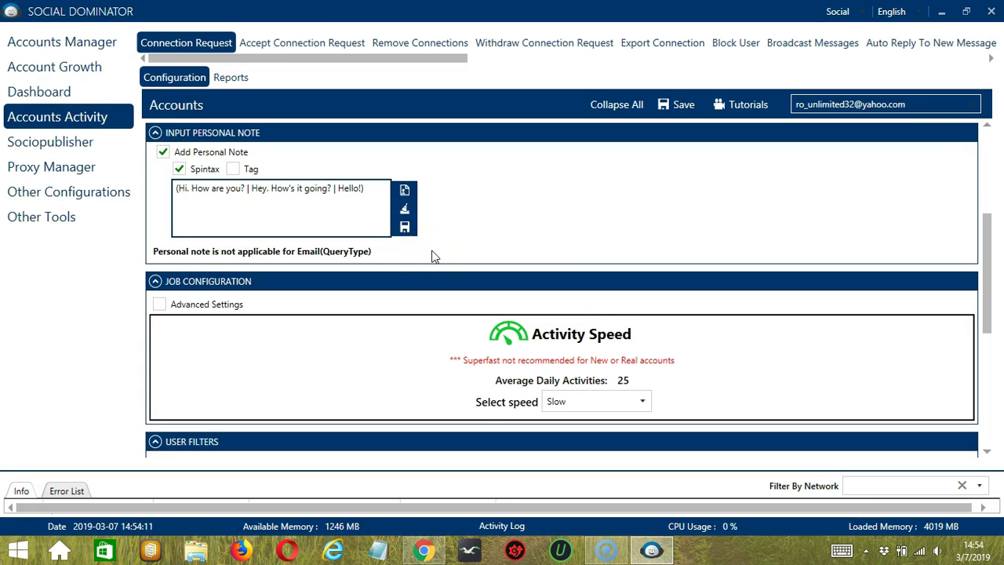
pyautogui.click(561, 275)
# - Try the Medium and Fast activity speeds, and set the speed to Superfast
pyautogui.scroll(-3, 562, 275)
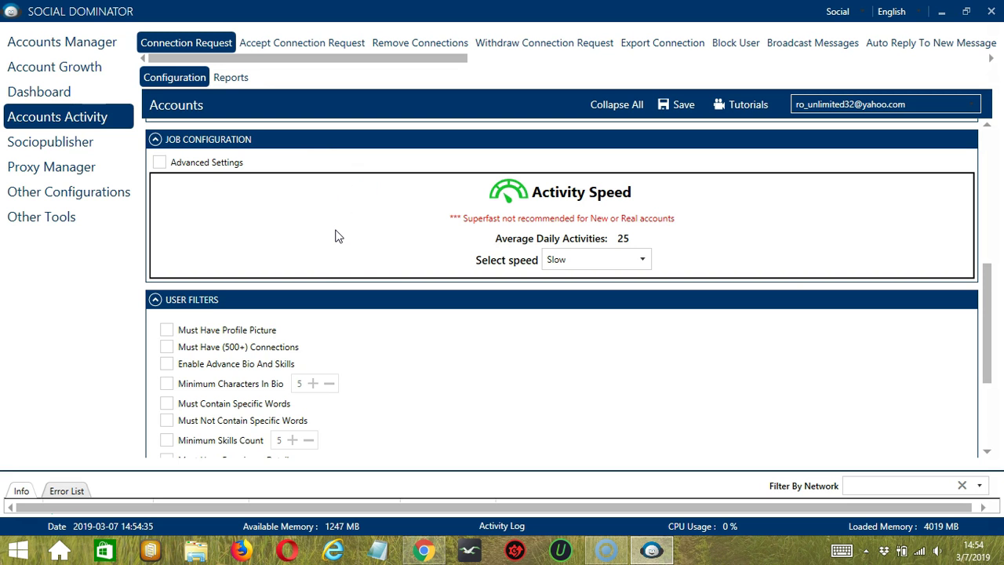
pyautogui.click(643, 263)
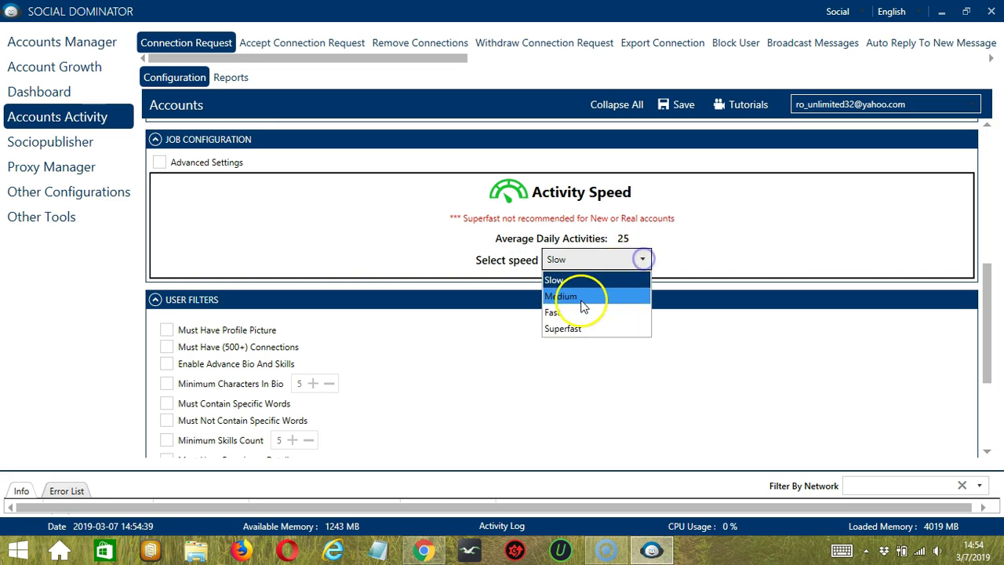
pyautogui.click(580, 296)
pyautogui.click(643, 260)
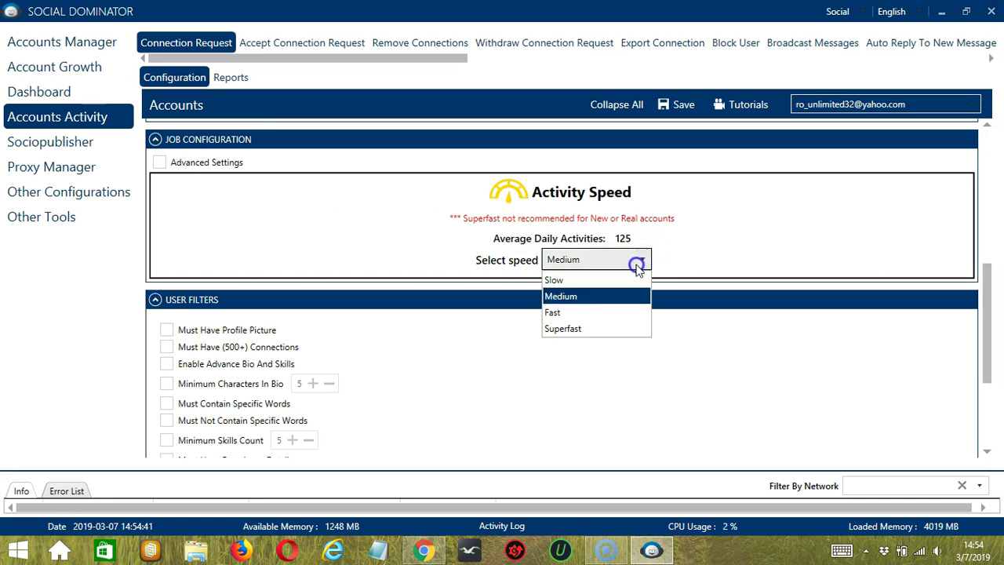
pyautogui.click(580, 313)
pyautogui.click(643, 260)
pyautogui.click(580, 322)
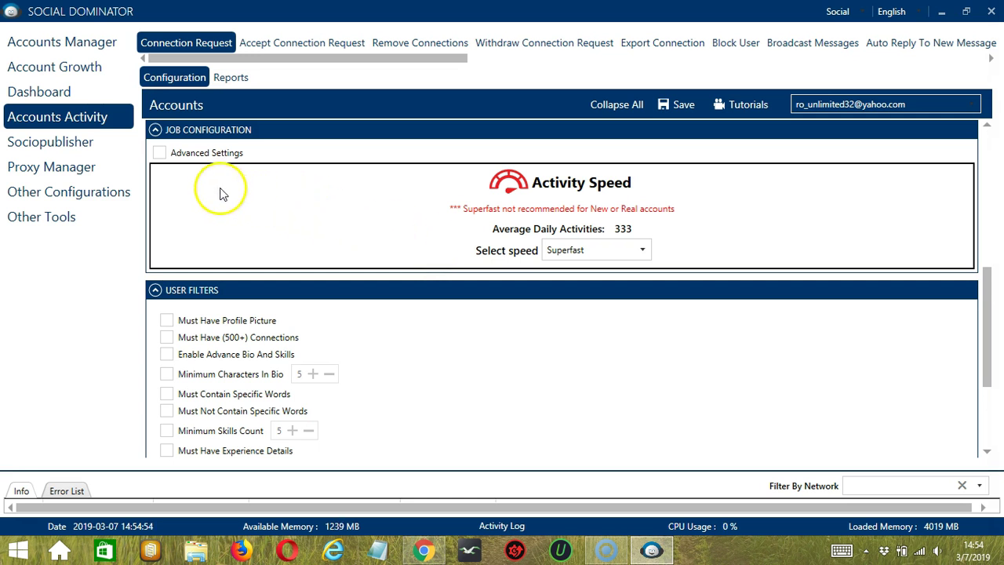
# - Enable the advanced job settings and the Increase Each Day With option for connection requests
pyautogui.click(160, 153)
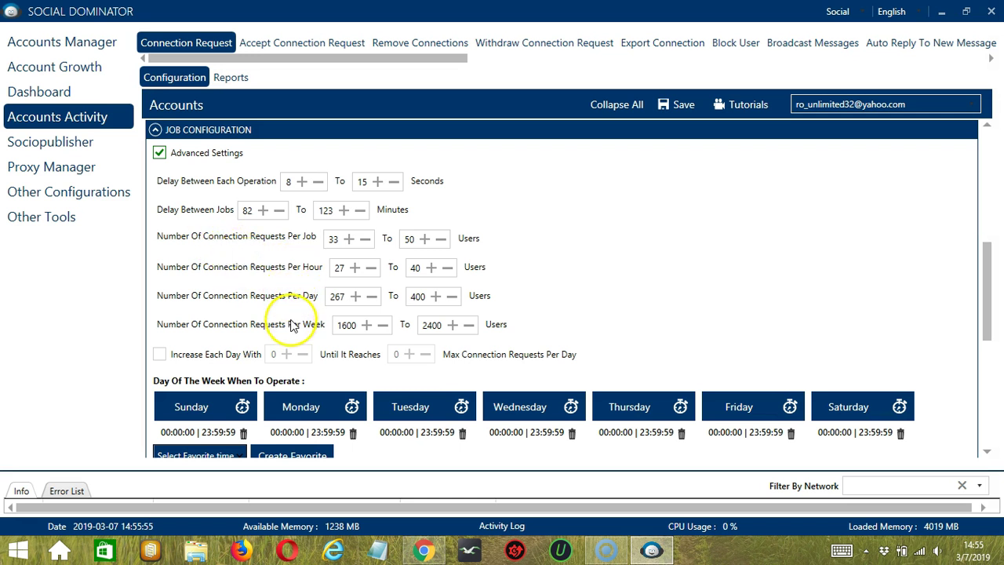
pyautogui.click(159, 355)
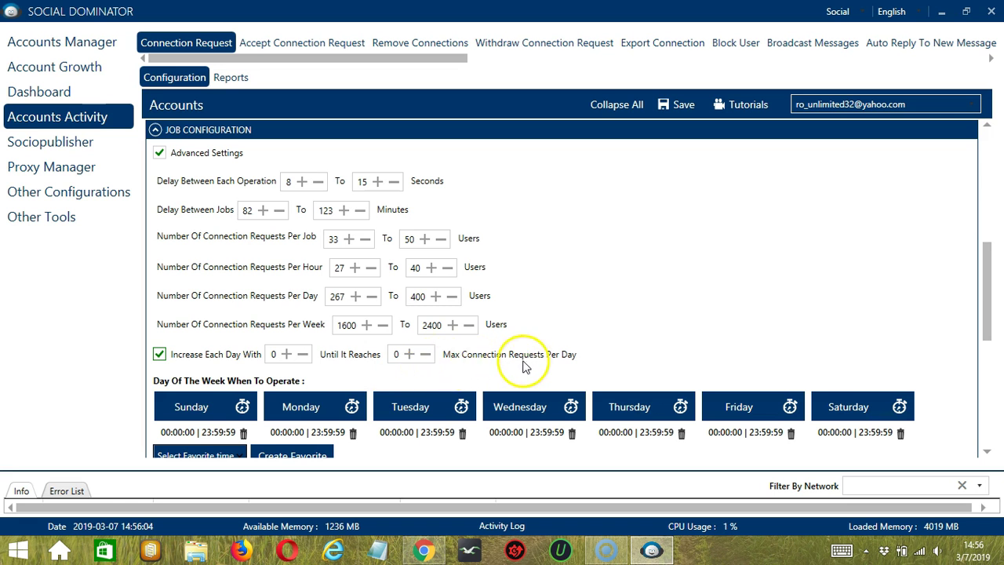
# - Delete Monday's full-day interval from the operating schedule
pyautogui.scroll(-3, 989, 400)
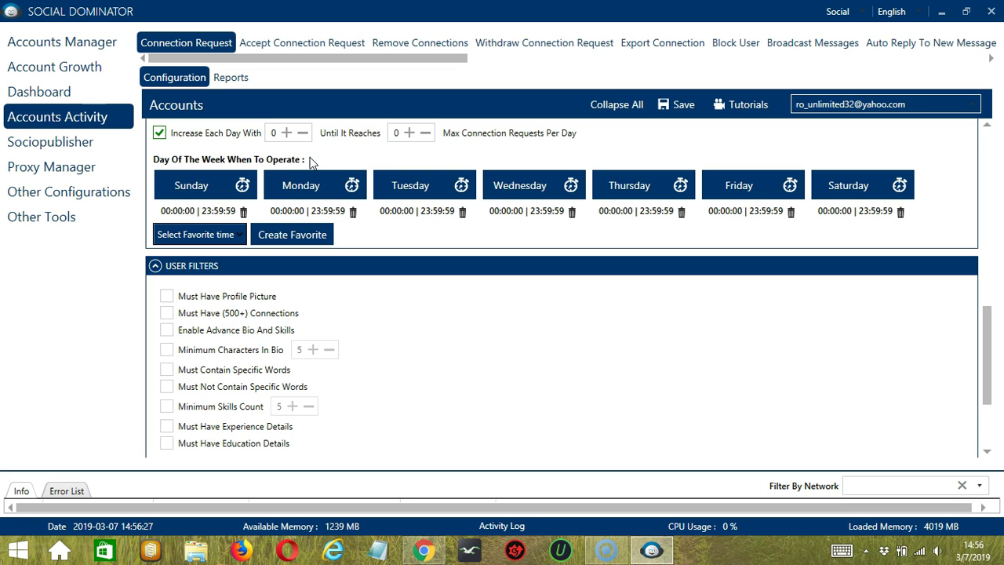
pyautogui.click(338, 186)
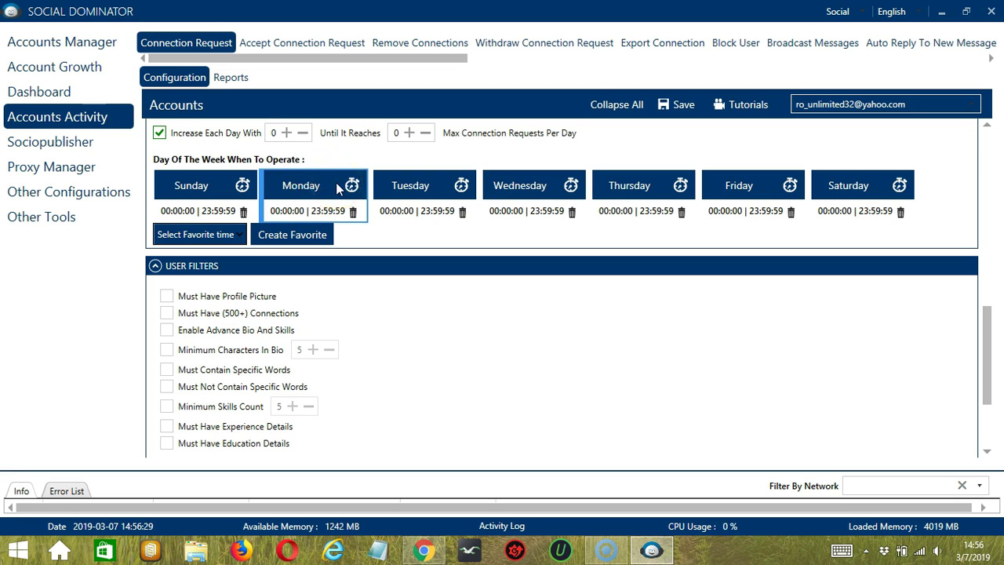
pyautogui.click(351, 185)
pyautogui.click(352, 212)
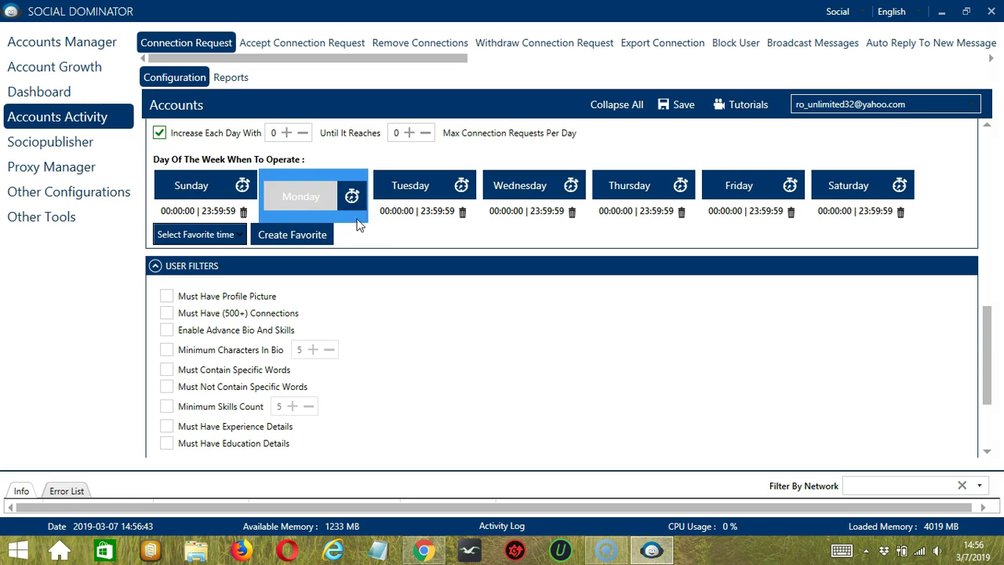
# - Add a Monday operating interval from 12:00:00 AM to 1:59:59 AM
pyautogui.click(348, 195)
pyautogui.click(324, 192)
pyautogui.click(371, 279)
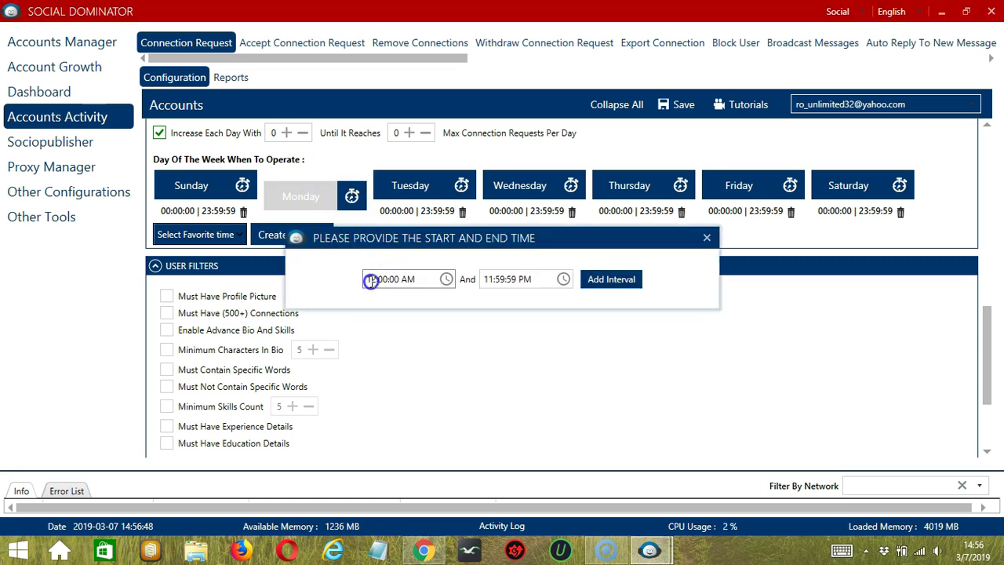
pyautogui.click(487, 279)
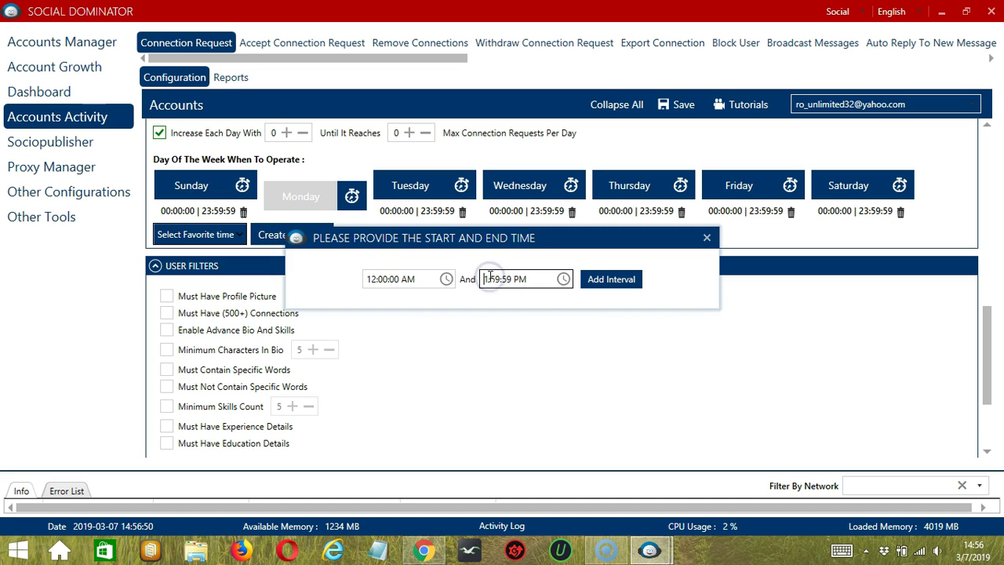
pyautogui.press('Right')
pyautogui.press('Right')
pyautogui.press('BackSpace')
pyautogui.write('A')
pyautogui.click(600, 280)
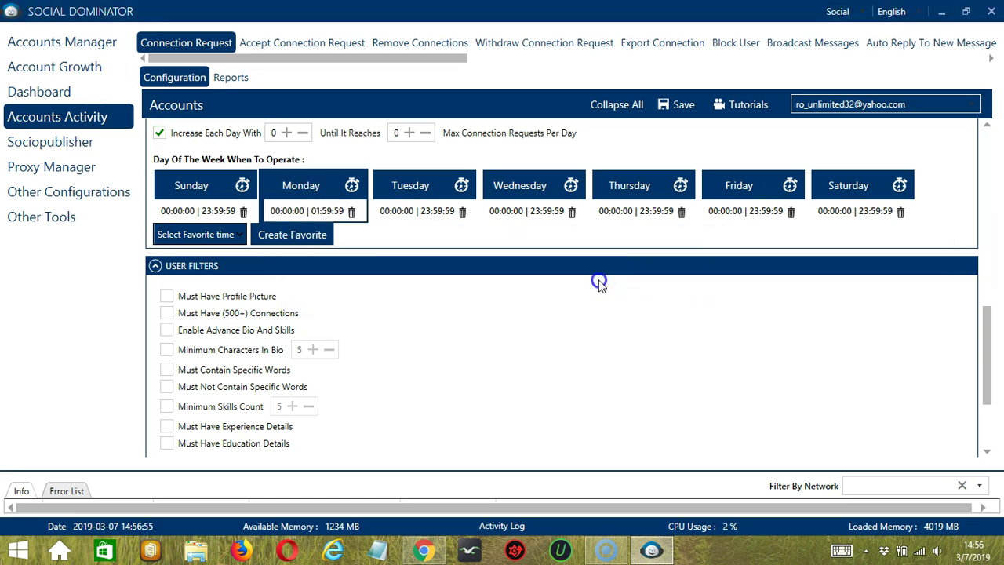
# - Add a second Monday operating interval from 2:00:00 AM to 11:59:59 PM
pyautogui.click(351, 185)
pyautogui.click(369, 283)
pyautogui.click(366, 280)
pyautogui.press('Delete')
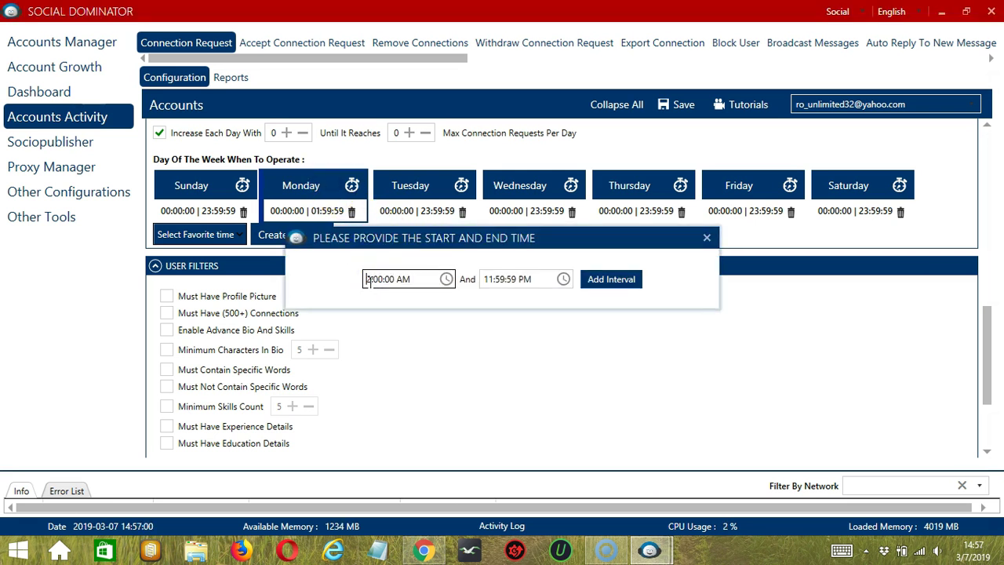
pyautogui.click(612, 280)
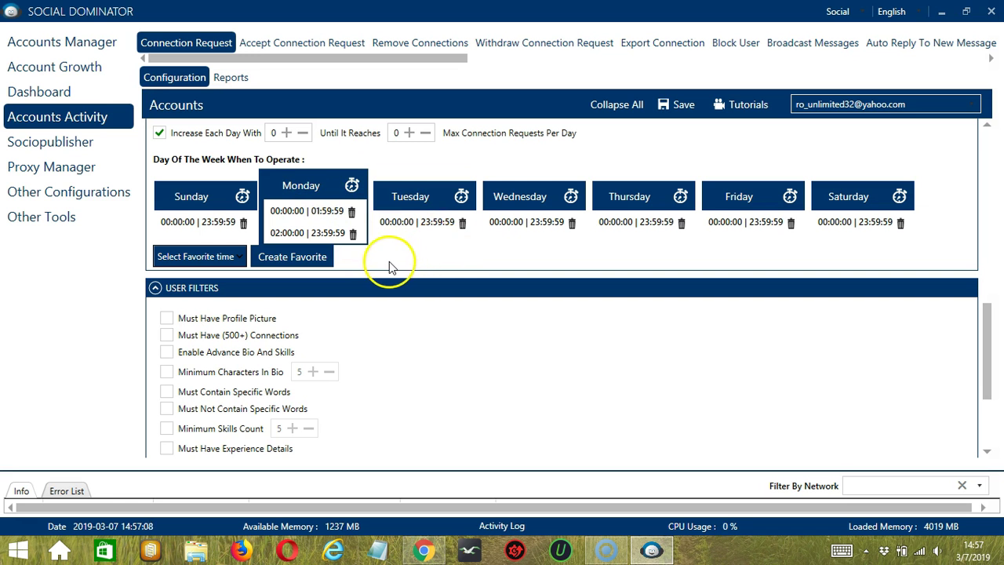
# - Save the operating schedule as the favorite time "LinkedIn Connect" and select an entry from the saved favorite times
pyautogui.click(324, 258)
pyautogui.write('L')
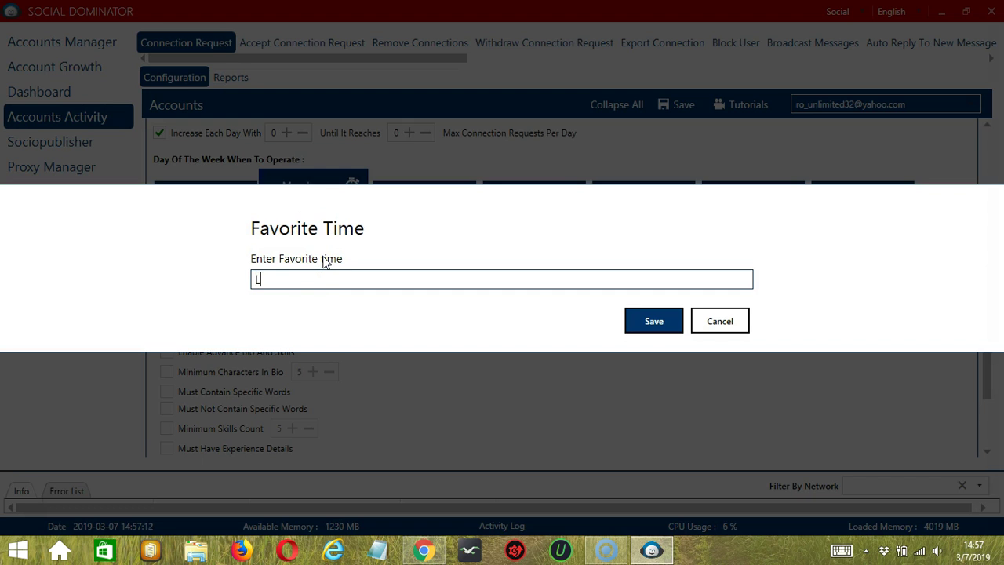
pyautogui.write('inkedIn Connect')
pyautogui.click(648, 325)
pyautogui.click(226, 258)
pyautogui.scroll(-5, 181, 415)
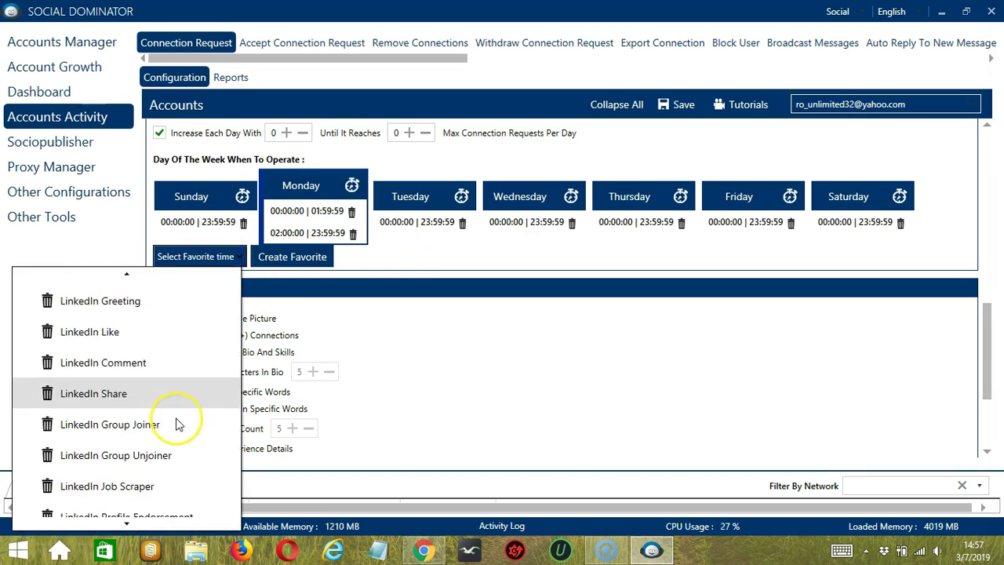
pyautogui.click(142, 515)
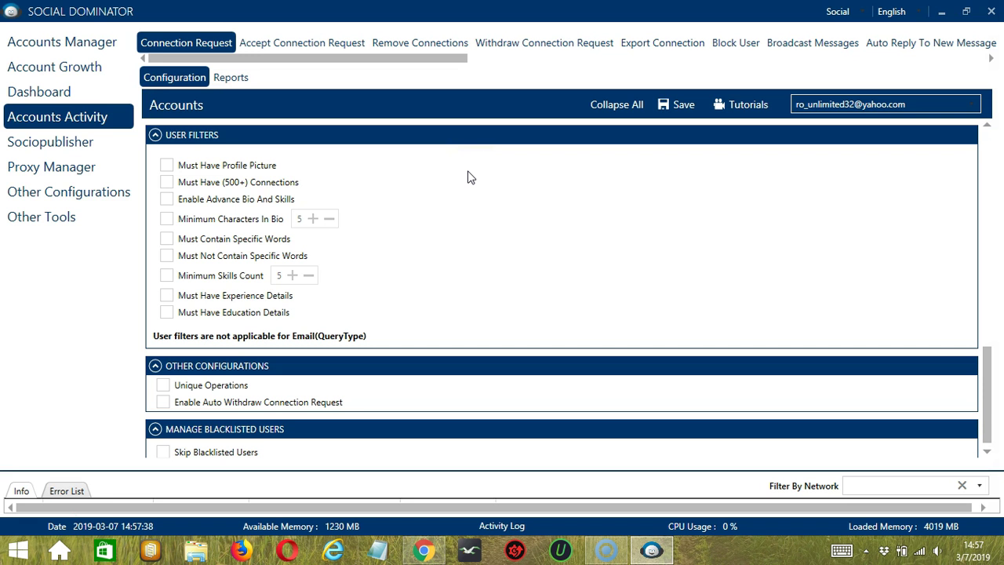
# - Enable the user filters Must Have Profile Picture, Must Have (500+) Connections, Enable Advance Bio And Skills, and Minimum Characters In Bio
pyautogui.click(167, 164)
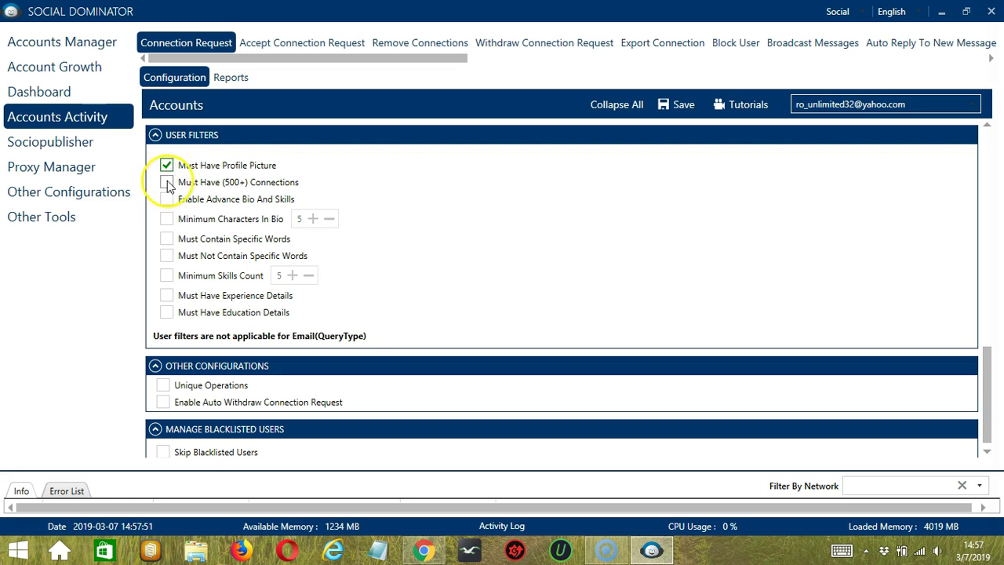
pyautogui.click(167, 182)
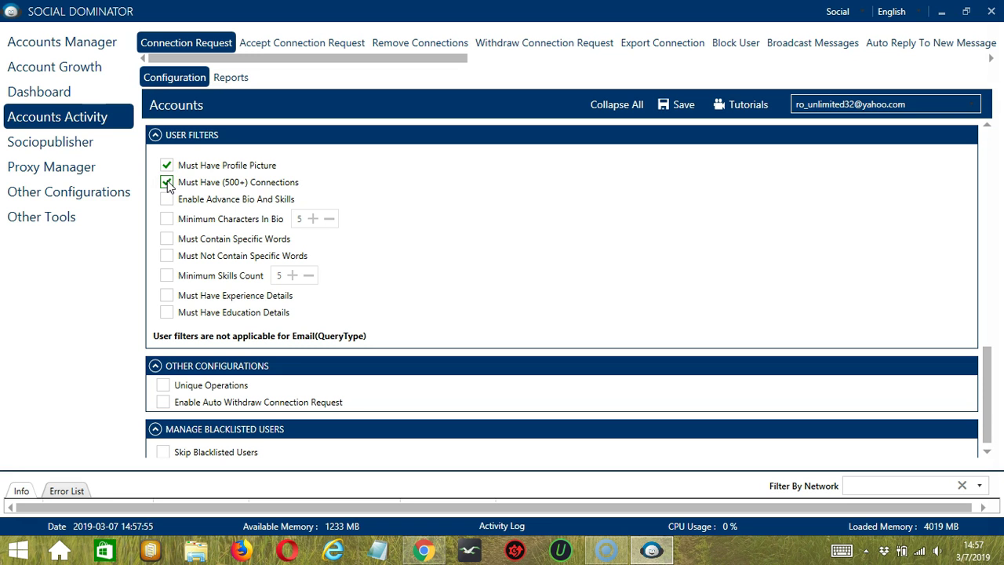
pyautogui.click(166, 199)
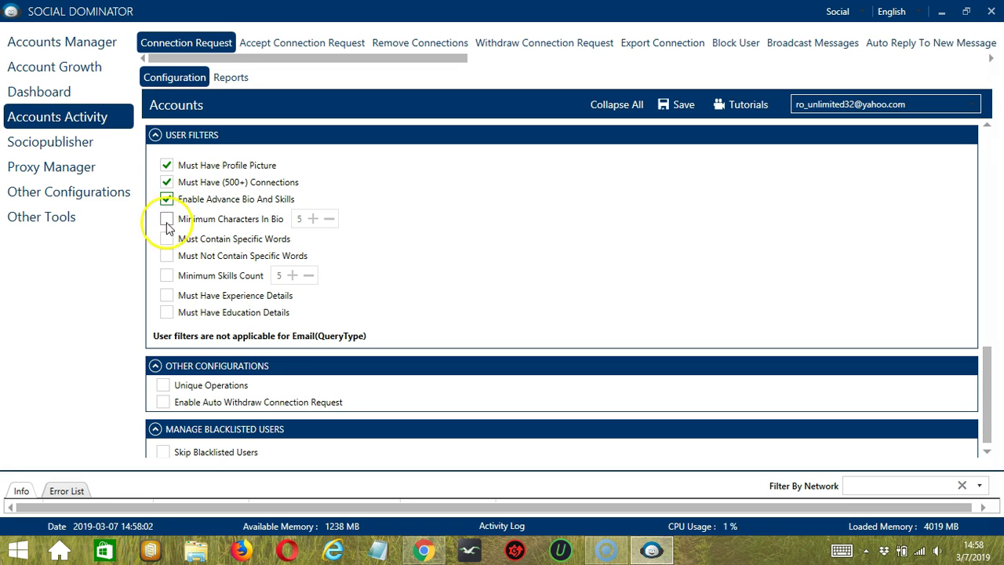
pyautogui.click(166, 220)
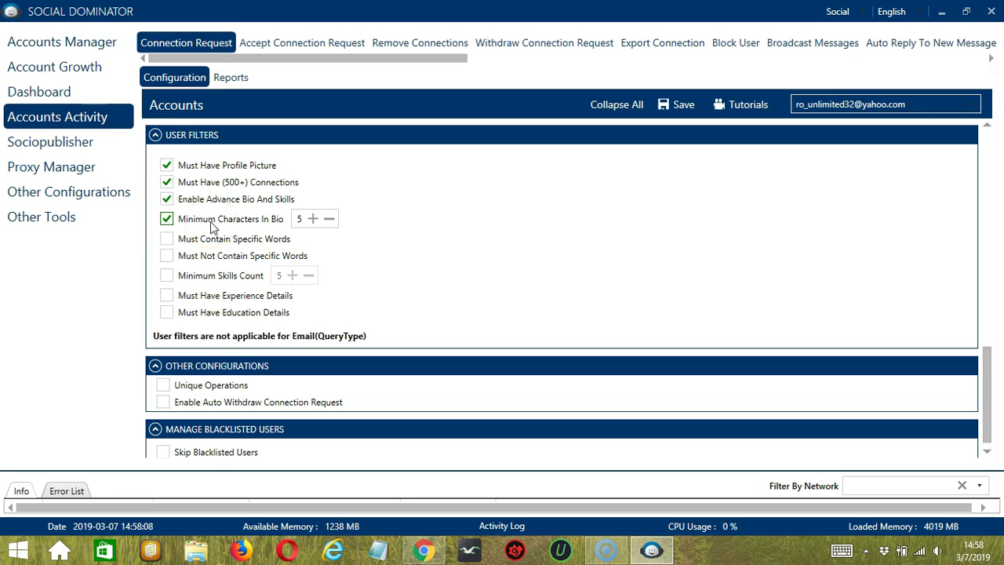
# - Enable the Must Contain Specific Words filter, enter "expert" as the bio word, and clear the word box
pyautogui.click(166, 239)
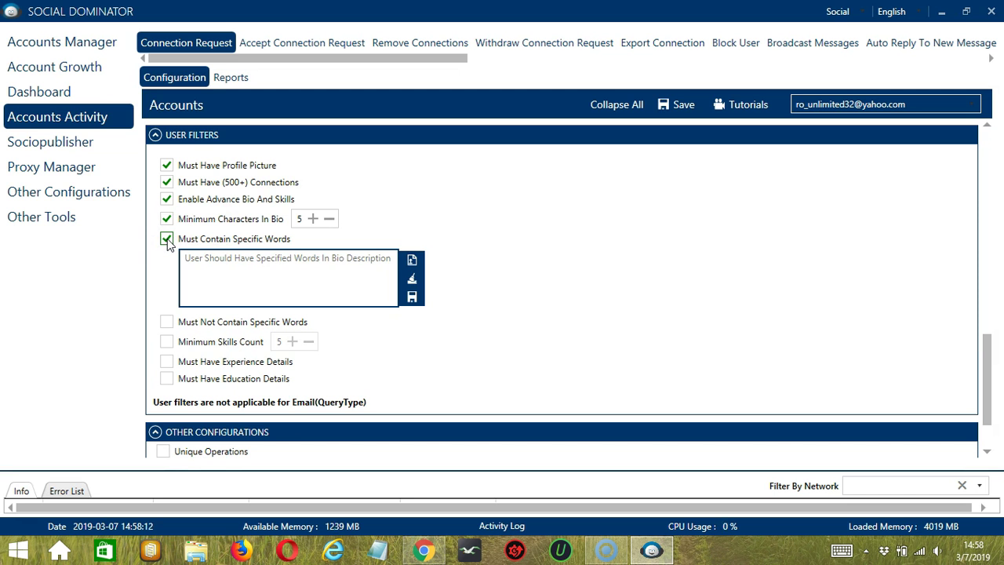
pyautogui.click(235, 279)
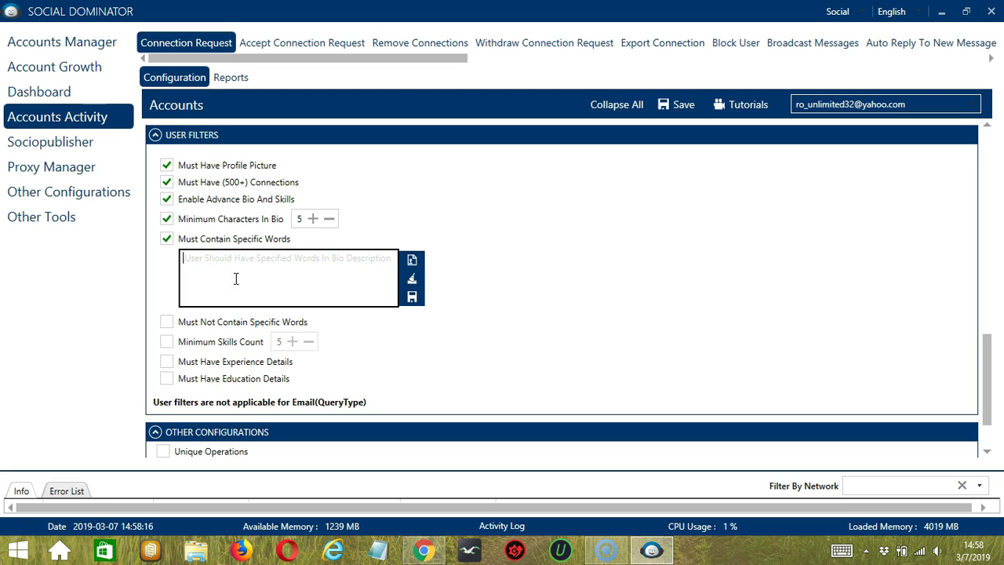
pyautogui.write('expert')
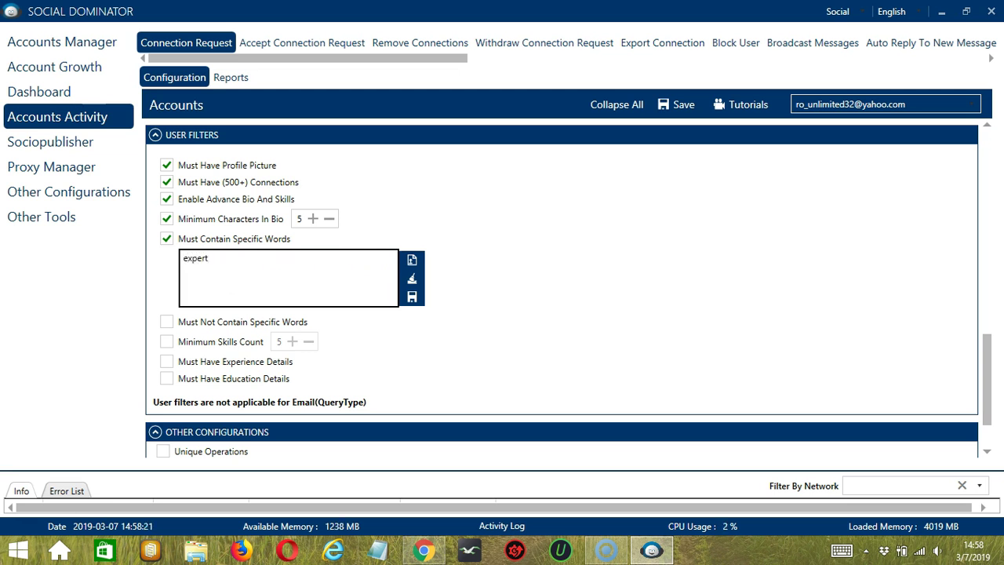
pyautogui.click(411, 281)
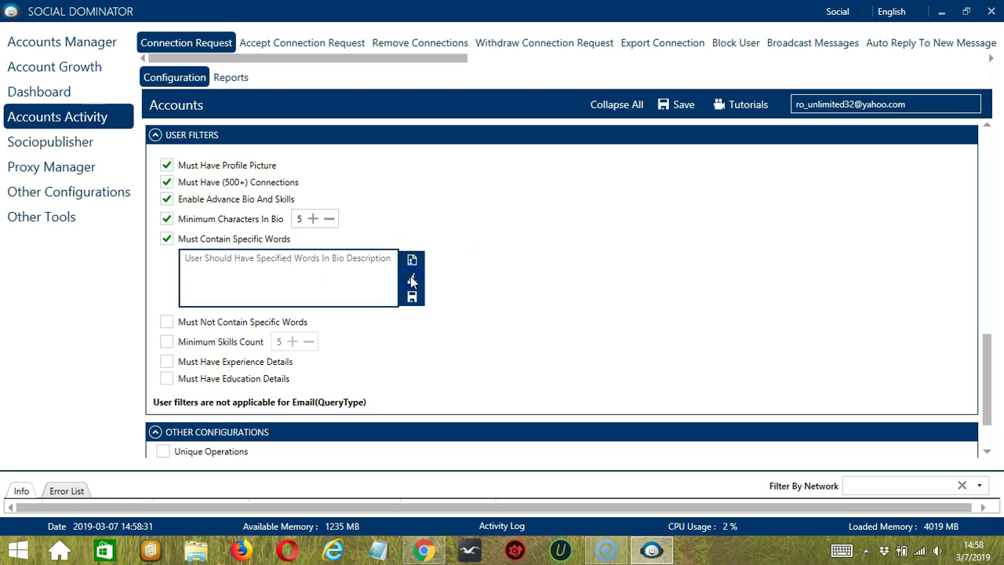
# - Turn off the Must Contain Specific Words user filter without importing a word file
pyautogui.click(413, 260)
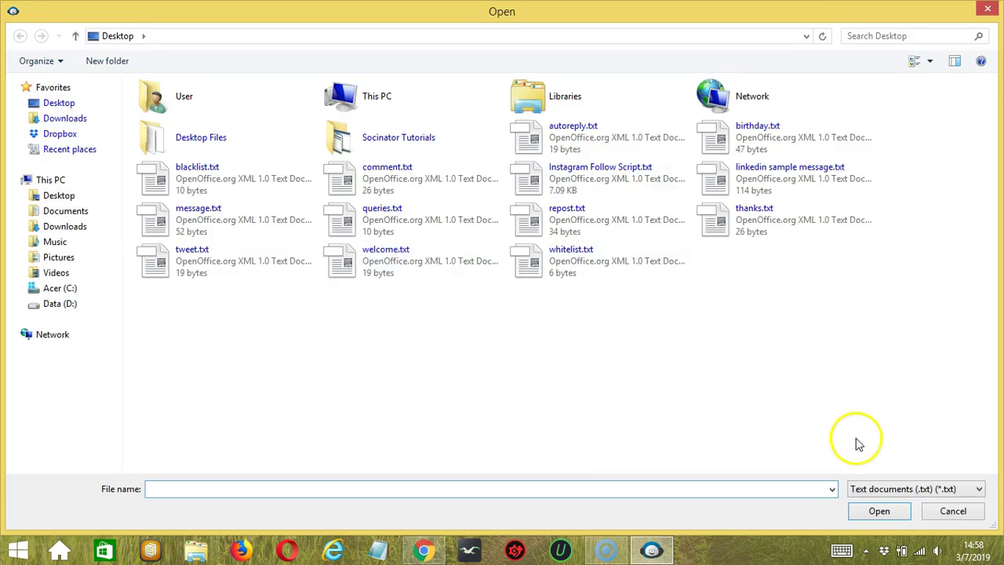
pyautogui.click(953, 511)
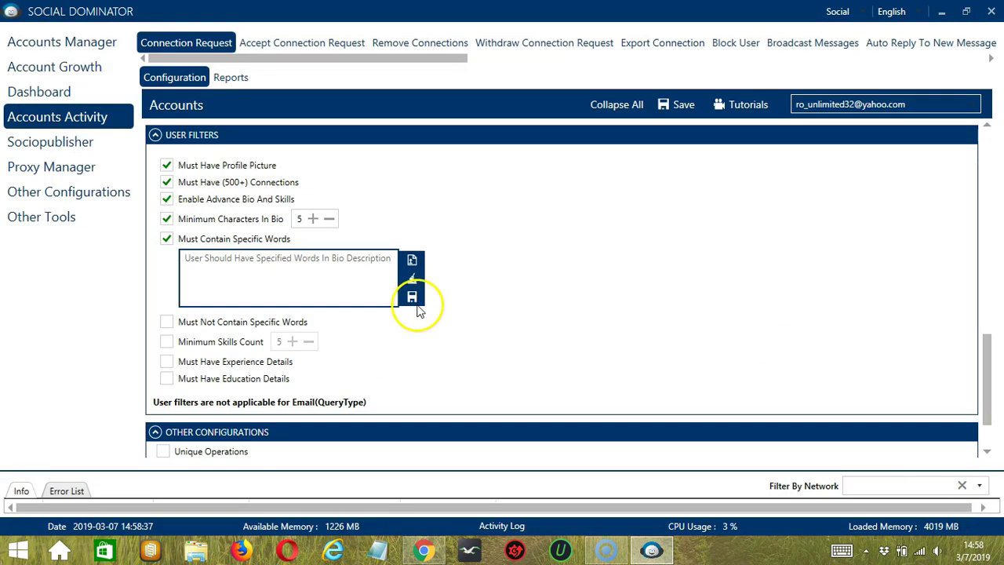
pyautogui.click(166, 239)
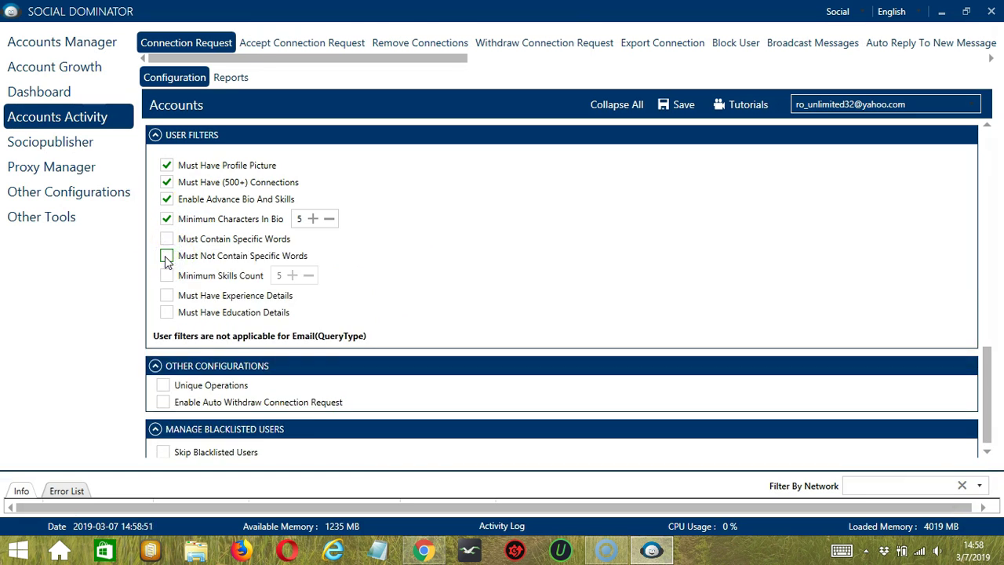
# - Enable the Must Not Contain Specific Words filter, save "fresh graduate" as the excluded bio words, and disable the filter again
pyautogui.click(166, 257)
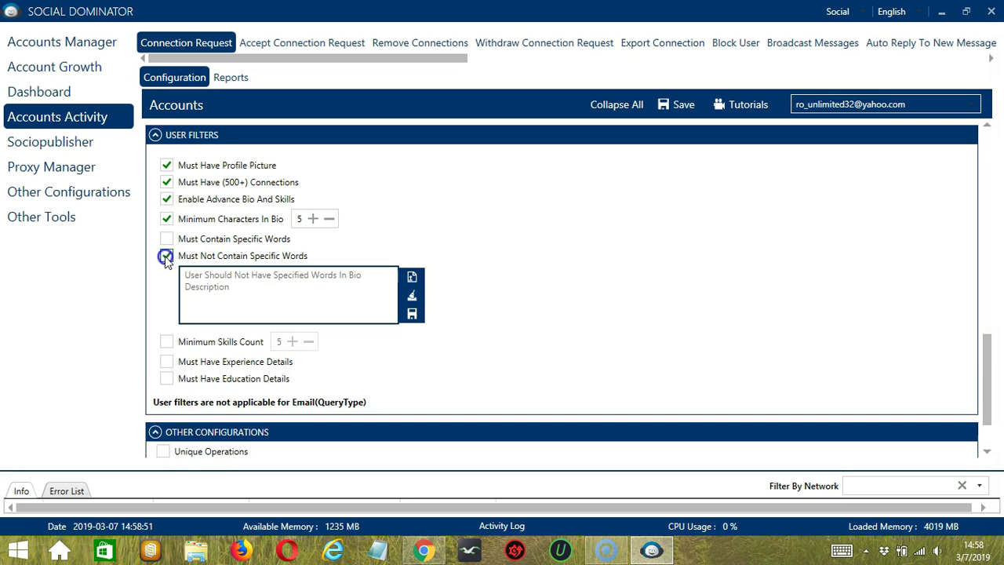
pyautogui.click(217, 287)
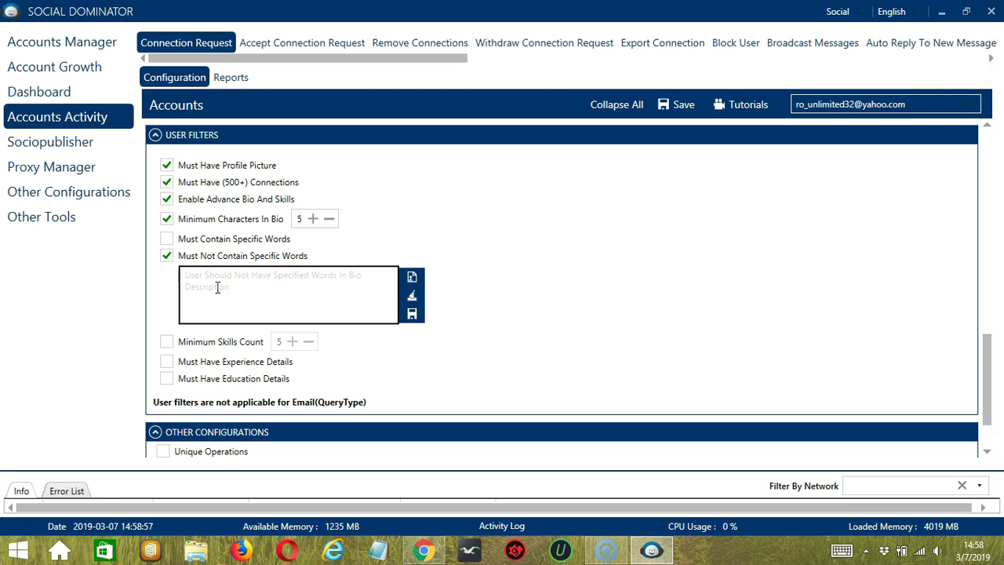
pyautogui.write('fres')
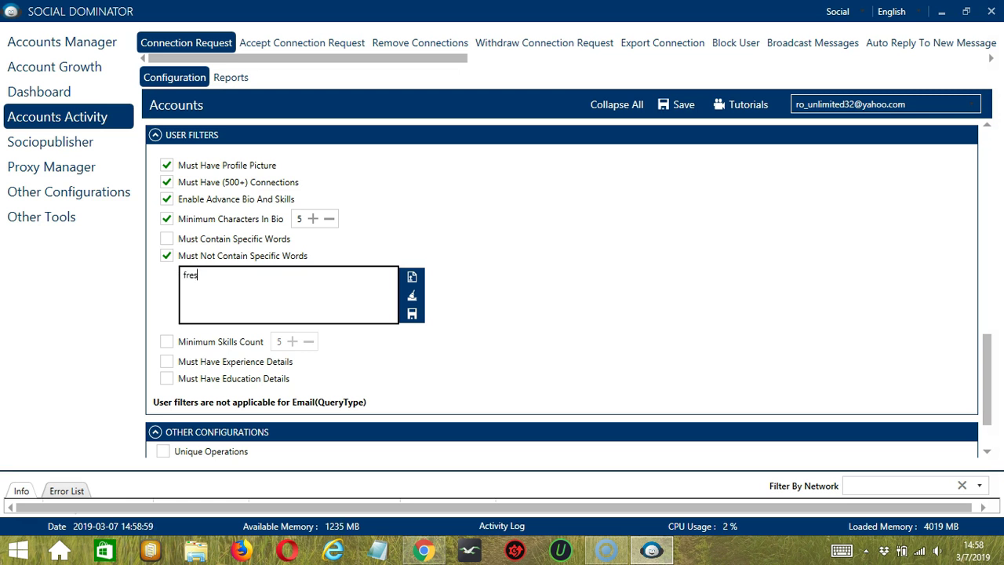
pyautogui.write('h graduate')
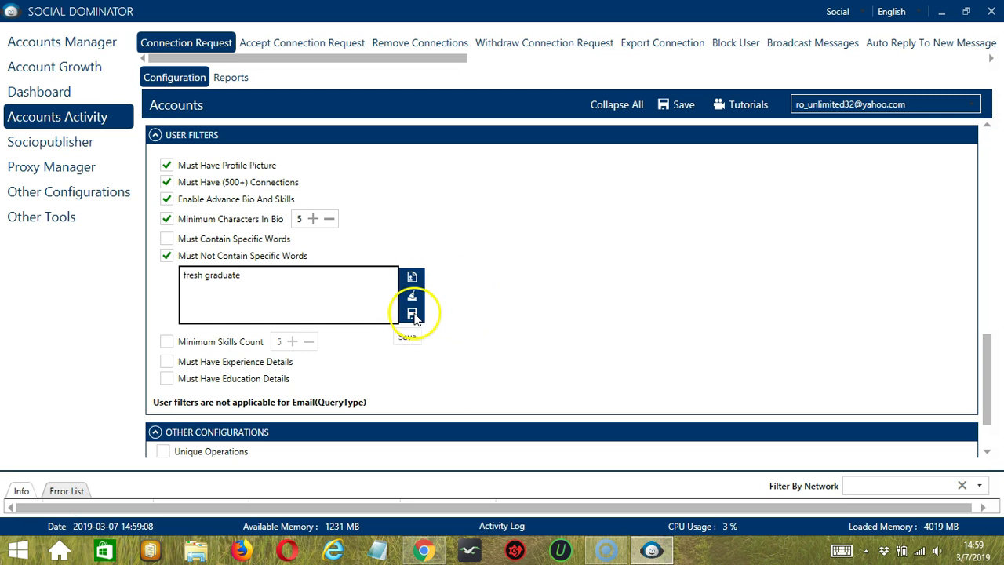
pyautogui.click(413, 313)
pyautogui.click(167, 256)
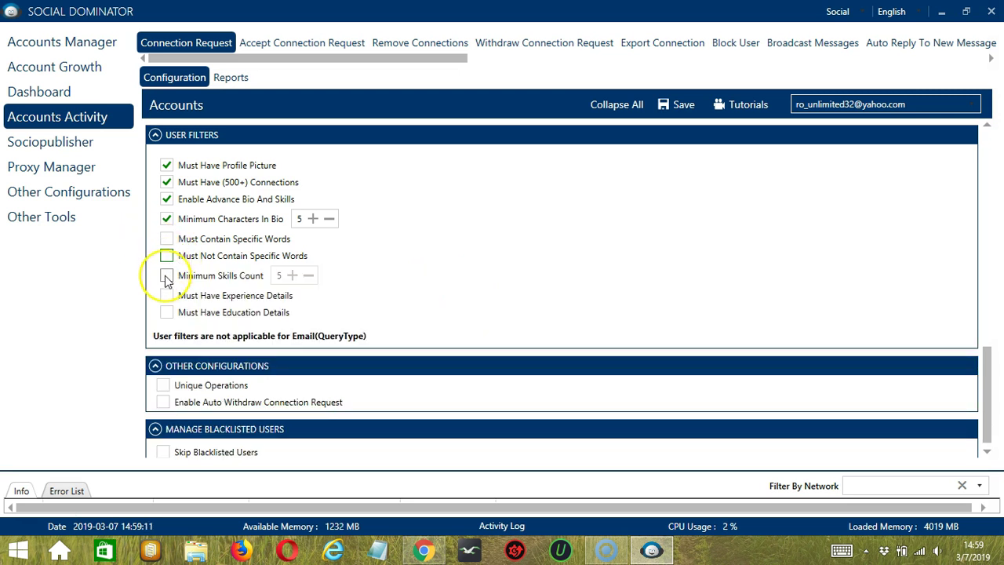
# - Enable the user filters Minimum Skills Count, Must Have Experience Details, and Must Have Education Details
pyautogui.click(166, 276)
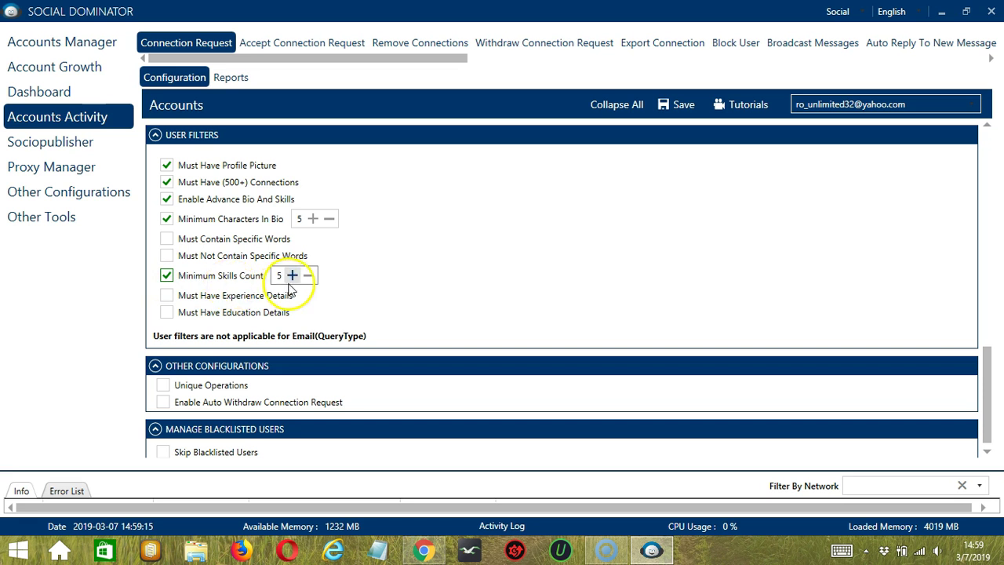
pyautogui.click(166, 295)
pyautogui.click(167, 312)
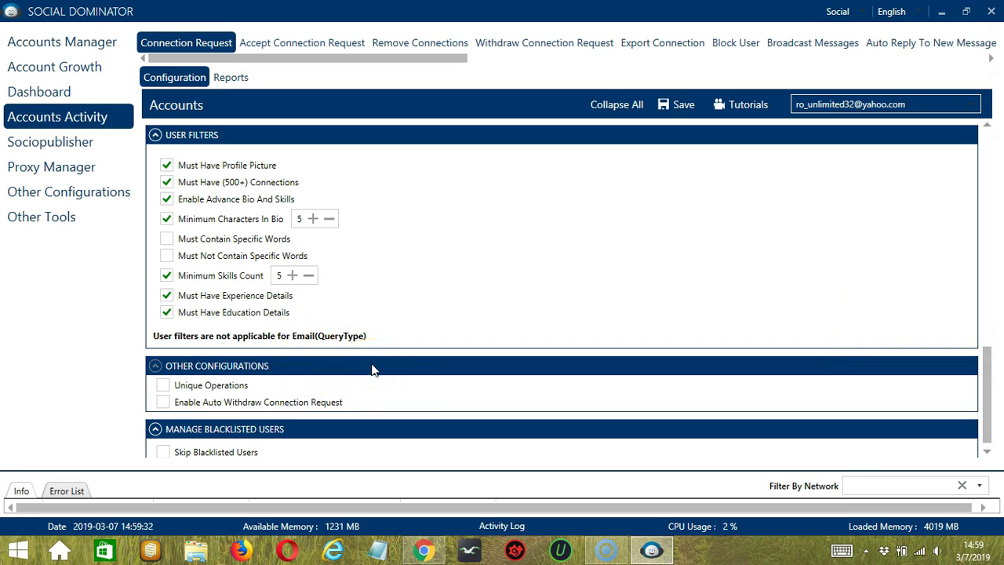
# - Enable Unique Operations and Auto Withdraw Connection Request, including its pending-requests range, temporary-block, and start-between-minutes options
pyautogui.click(162, 387)
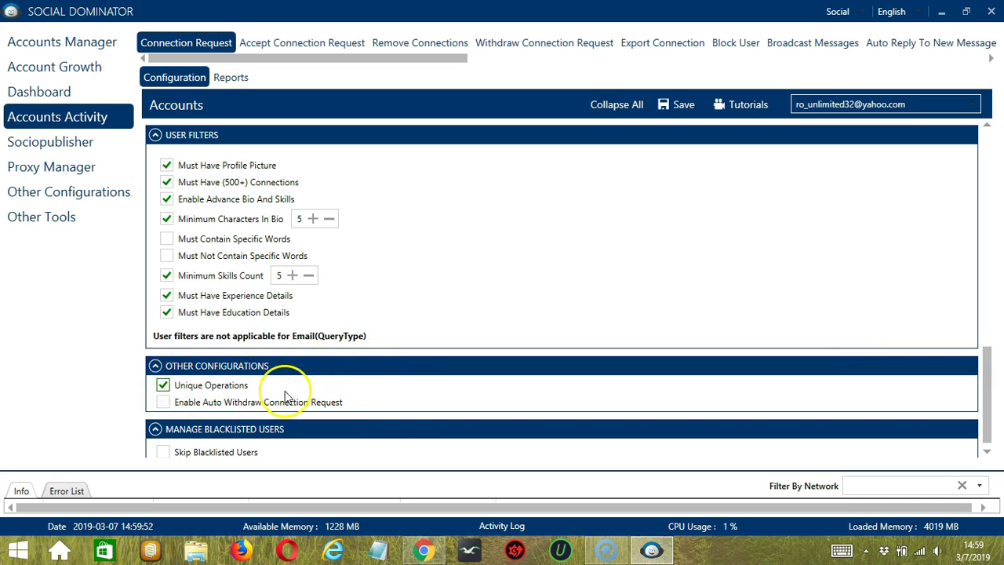
pyautogui.click(163, 403)
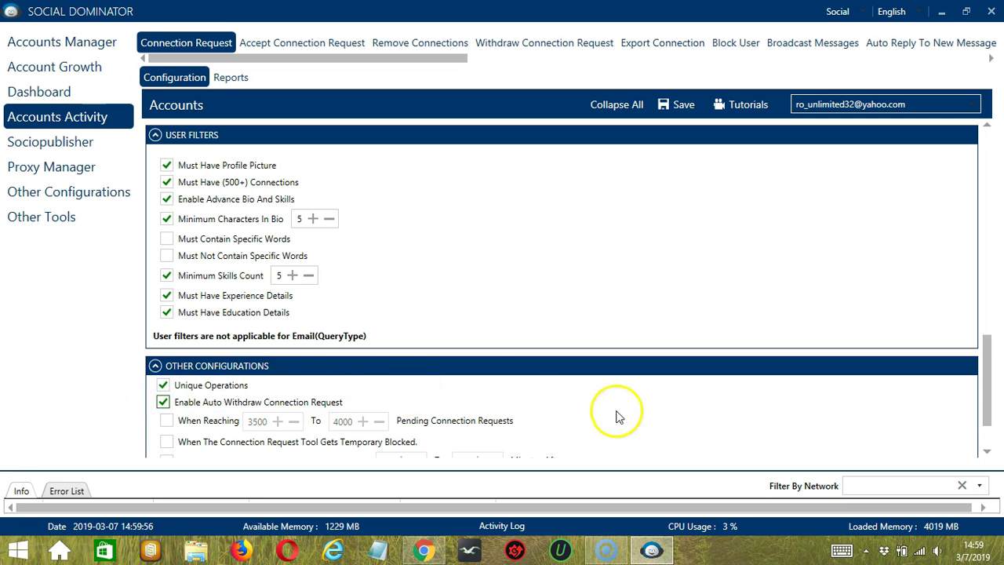
pyautogui.click(987, 442)
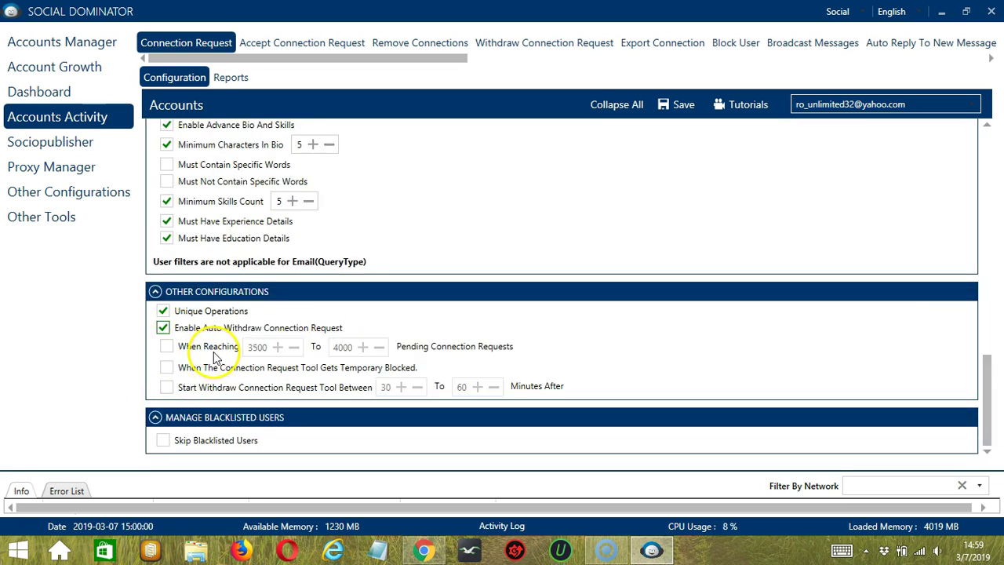
pyautogui.click(167, 345)
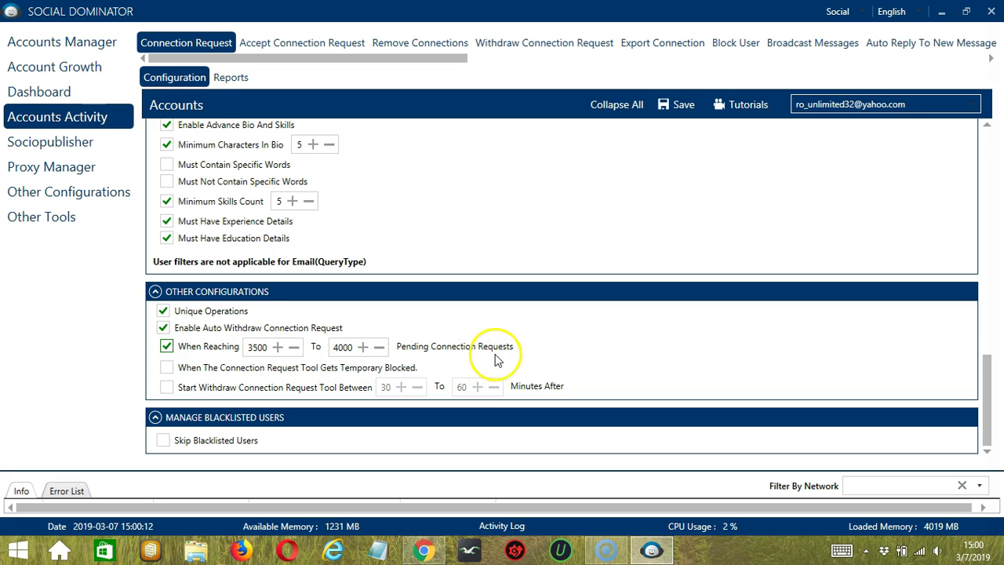
pyautogui.click(166, 370)
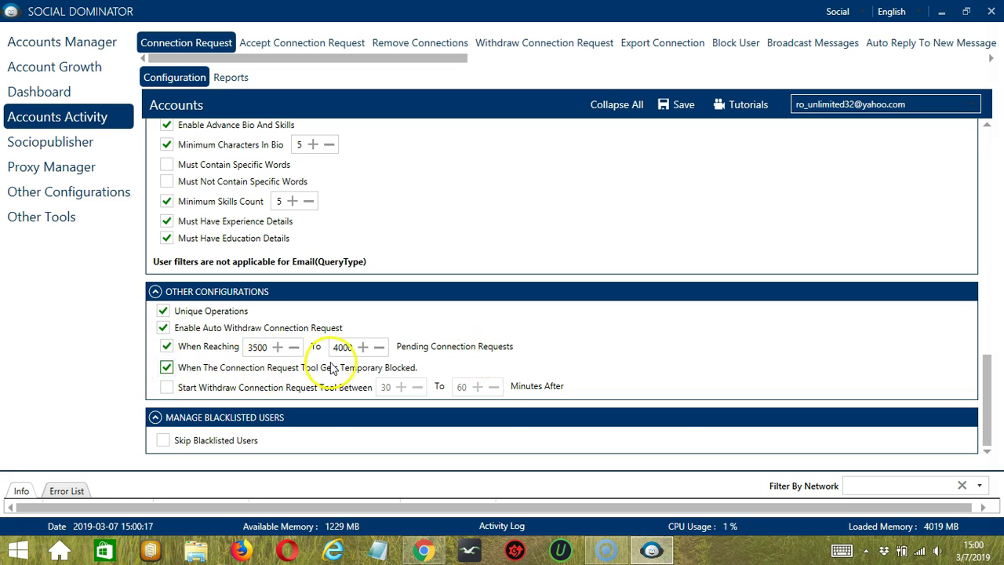
pyautogui.click(166, 387)
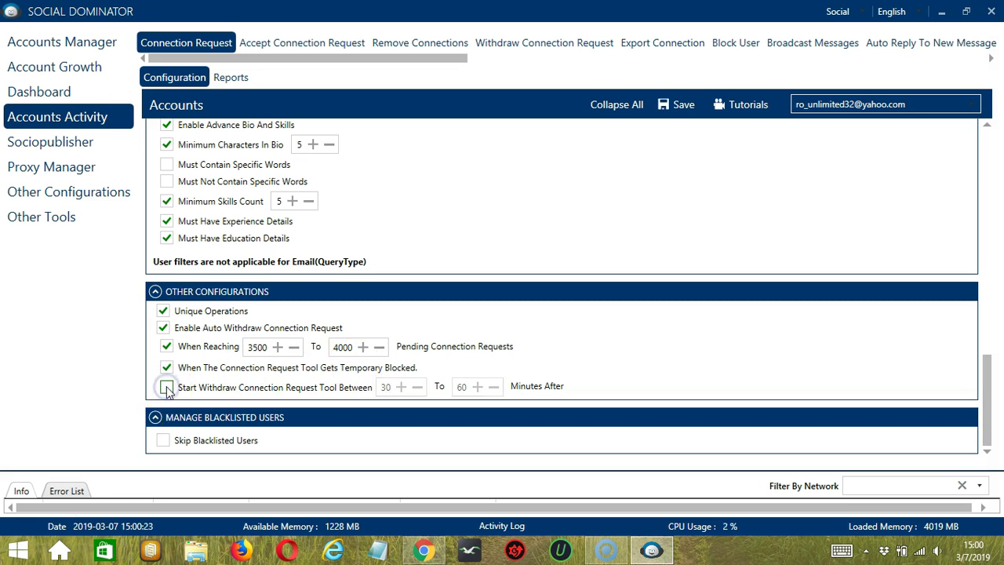
pyautogui.click(166, 388)
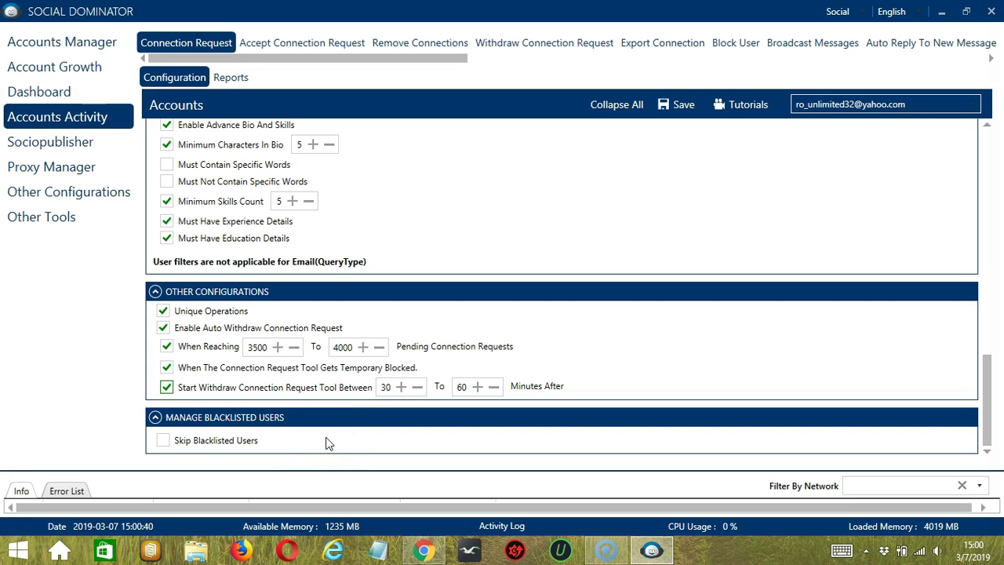
# - Enable Skip Blacklisted Users with the Private Blacklist and save the connection request configuration
pyautogui.click(164, 440)
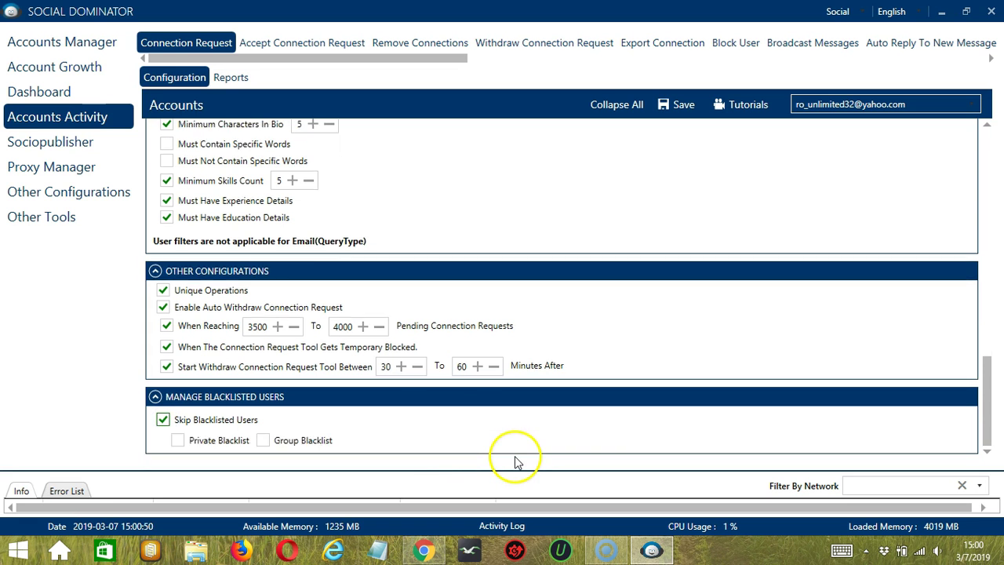
pyautogui.click(178, 441)
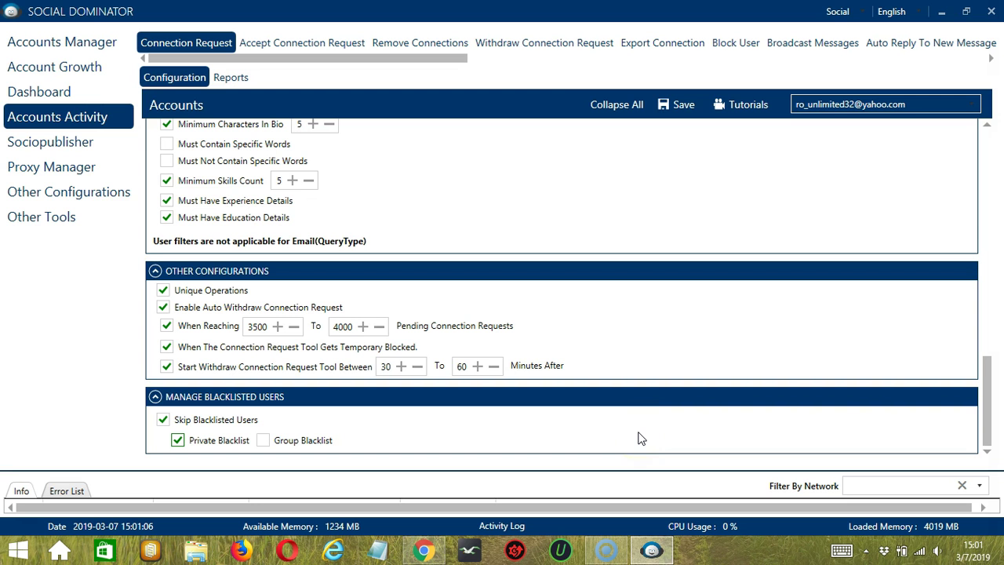
pyautogui.click(985, 133)
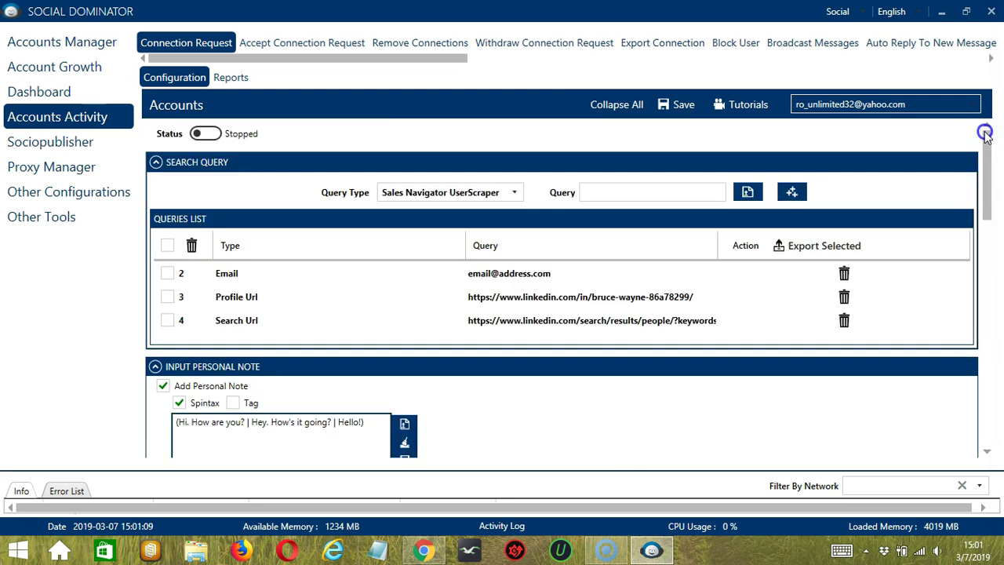
pyautogui.click(674, 105)
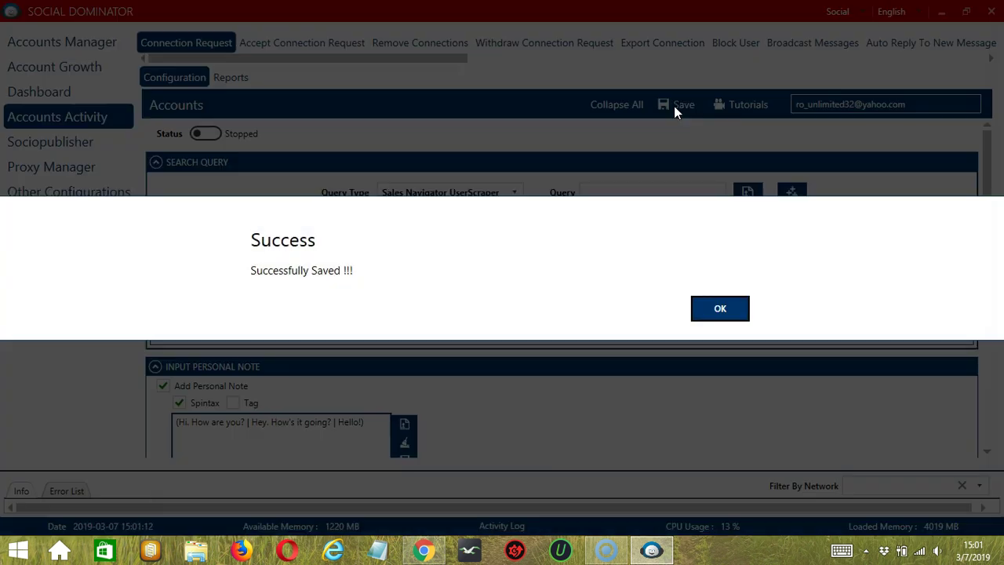
pyautogui.click(734, 306)
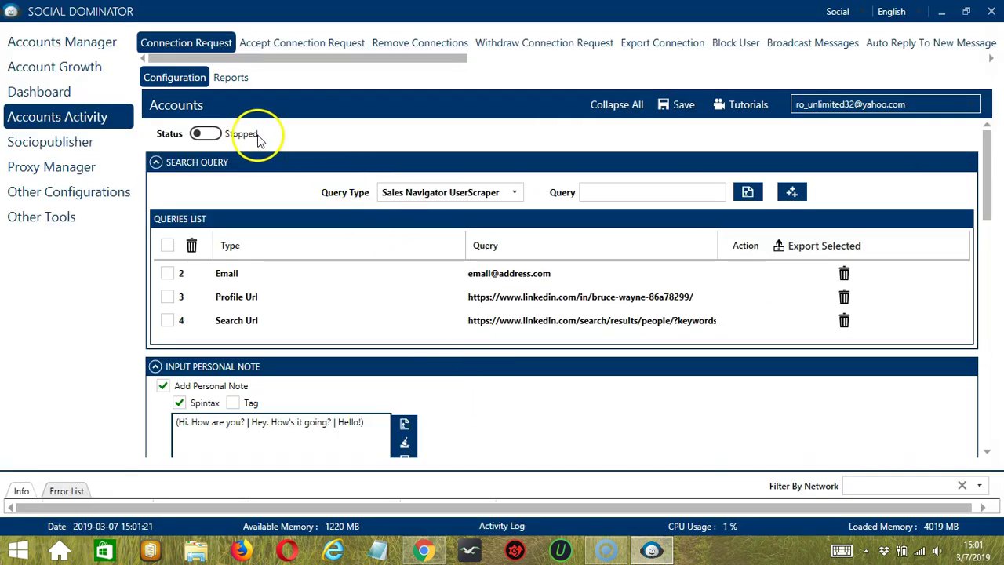
# - Set the connection request activity's status to Active
pyautogui.click(211, 133)
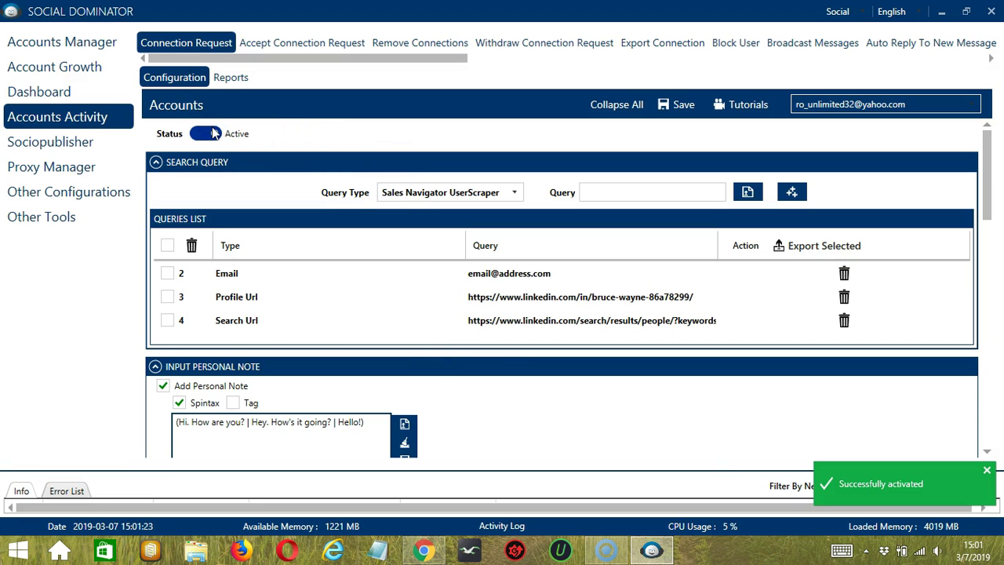
pyautogui.click(310, 139)
pyautogui.click(384, 117)
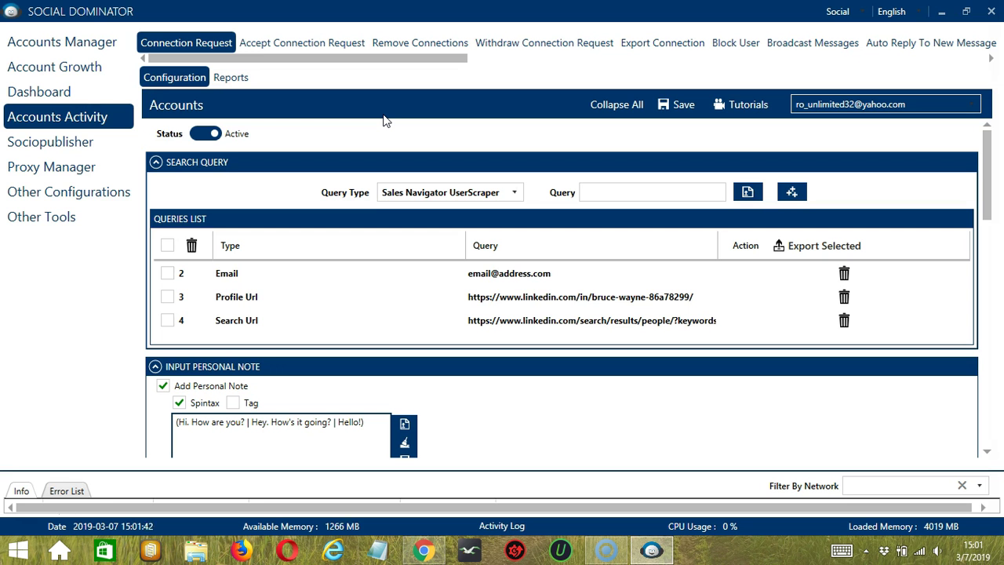
# - Switch the network from Social to LinkedIn and open the Grow Connection campaign setup for connection requests
pyautogui.click(864, 12)
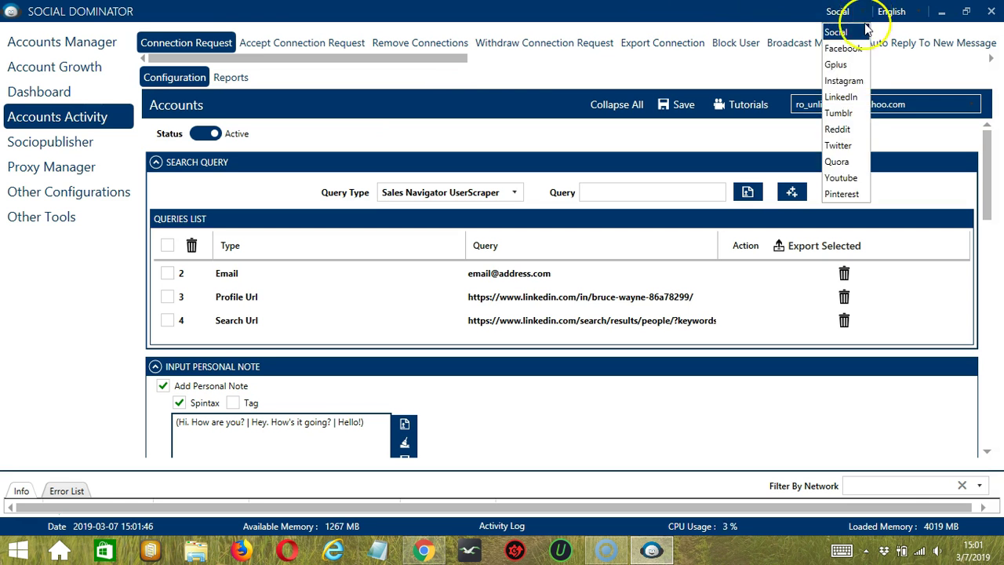
pyautogui.click(854, 97)
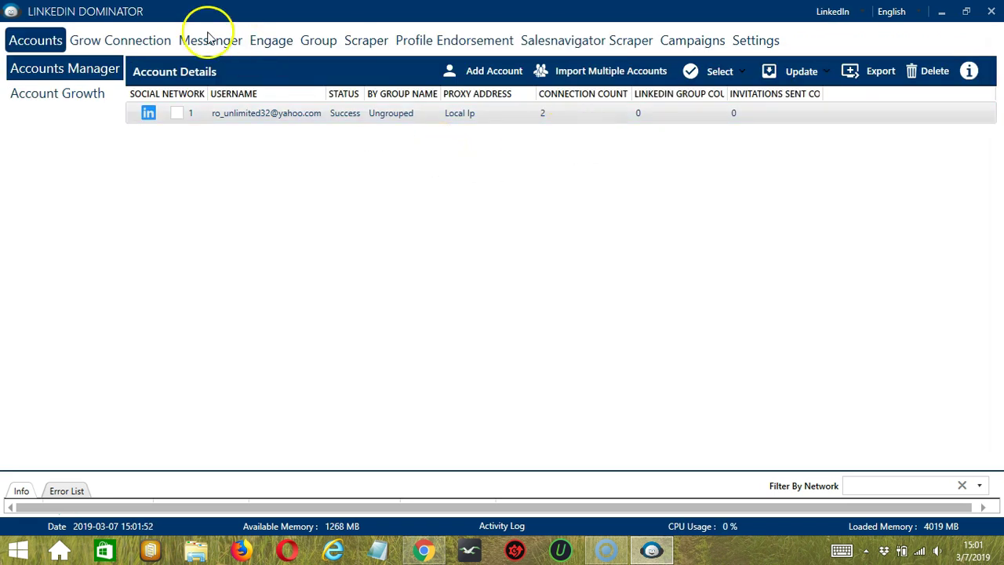
pyautogui.click(129, 40)
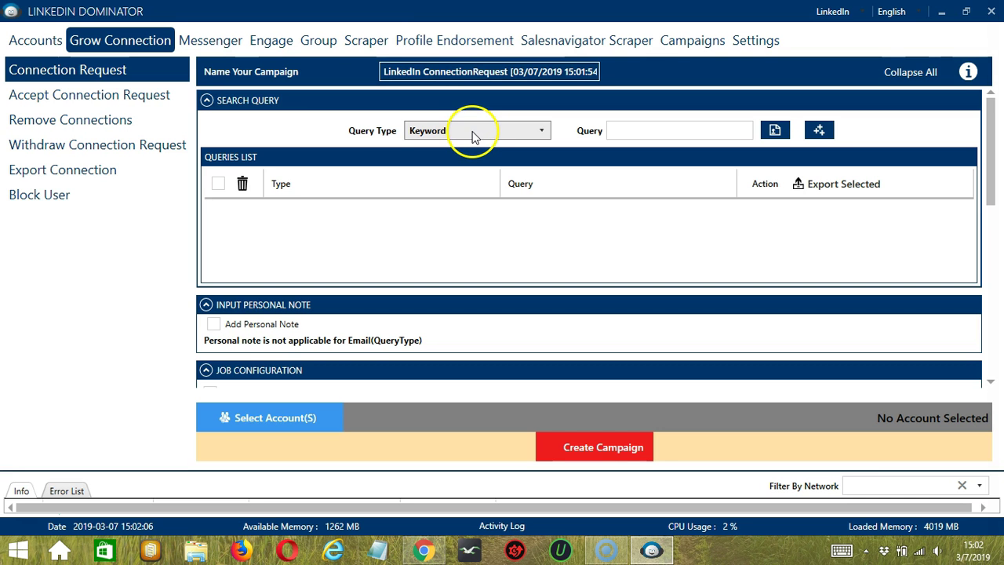
# - Add the Keyword query "web developer" to the campaign's queries list
pyautogui.click(648, 130)
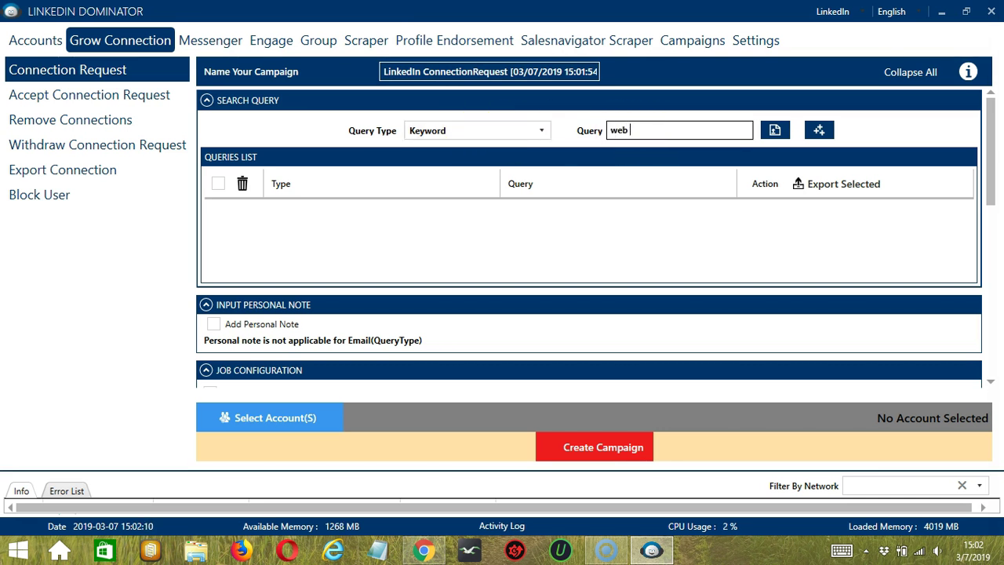
pyautogui.write('web developer')
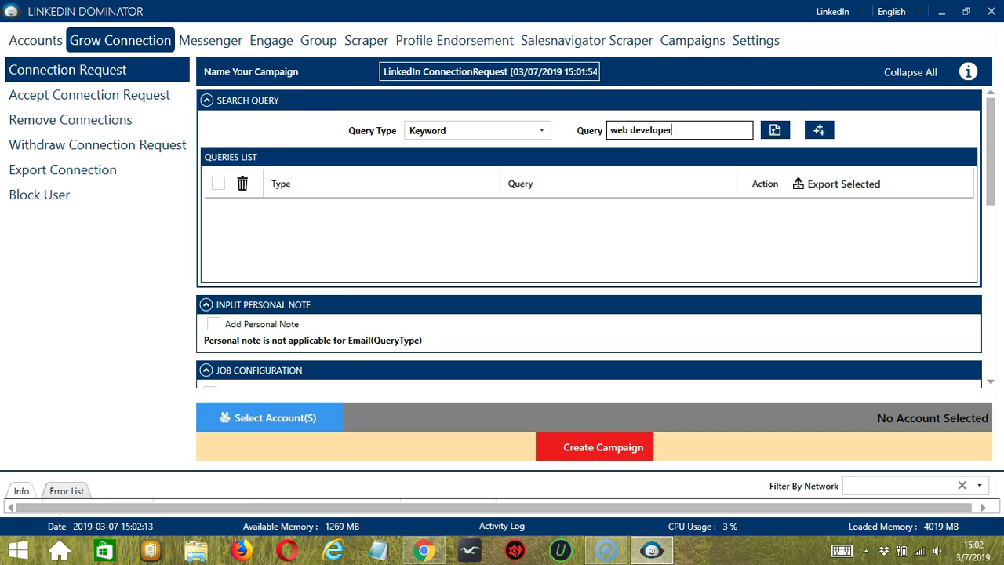
pyautogui.click(818, 130)
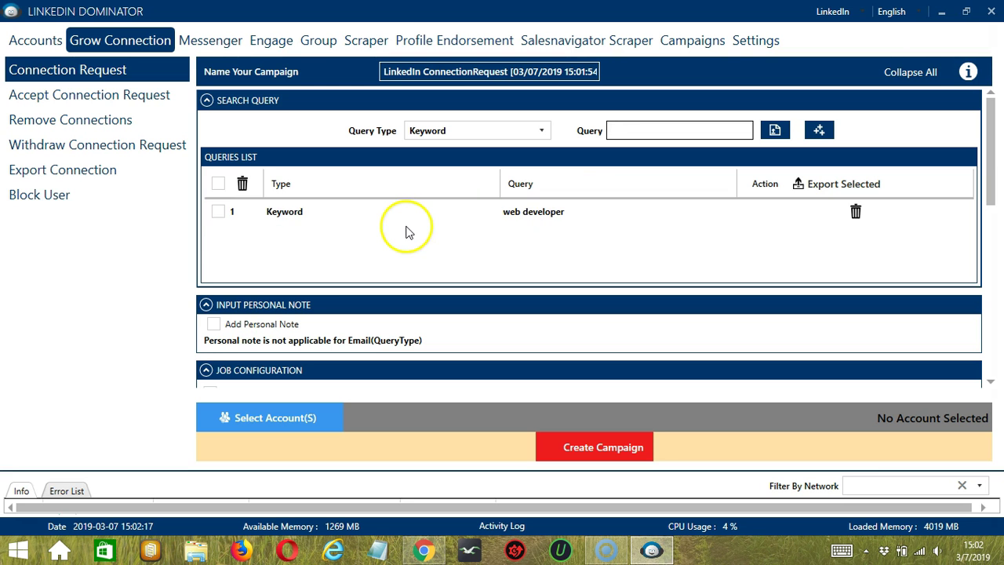
# - Add a personal note to the campaign by importing its text from message.txt, and enable Spintax for it
pyautogui.click(251, 324)
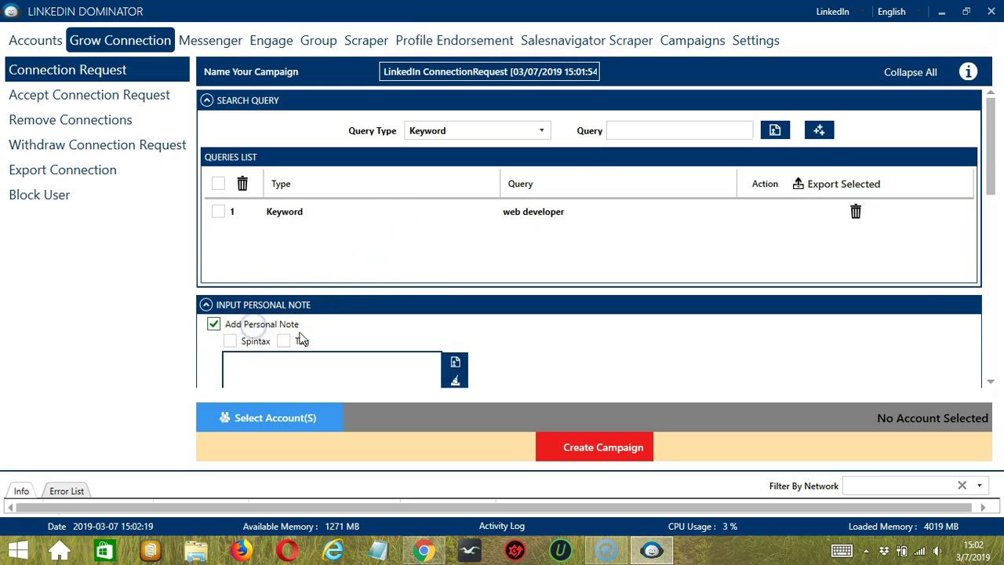
pyautogui.scroll(-1, 565, 332)
pyautogui.click(392, 338)
pyautogui.click(456, 326)
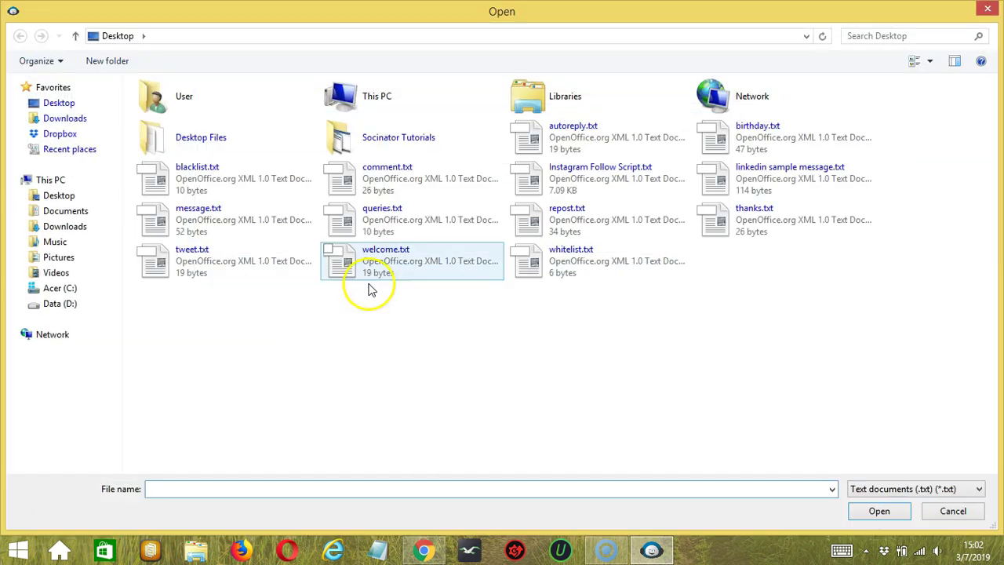
pyautogui.click(253, 224)
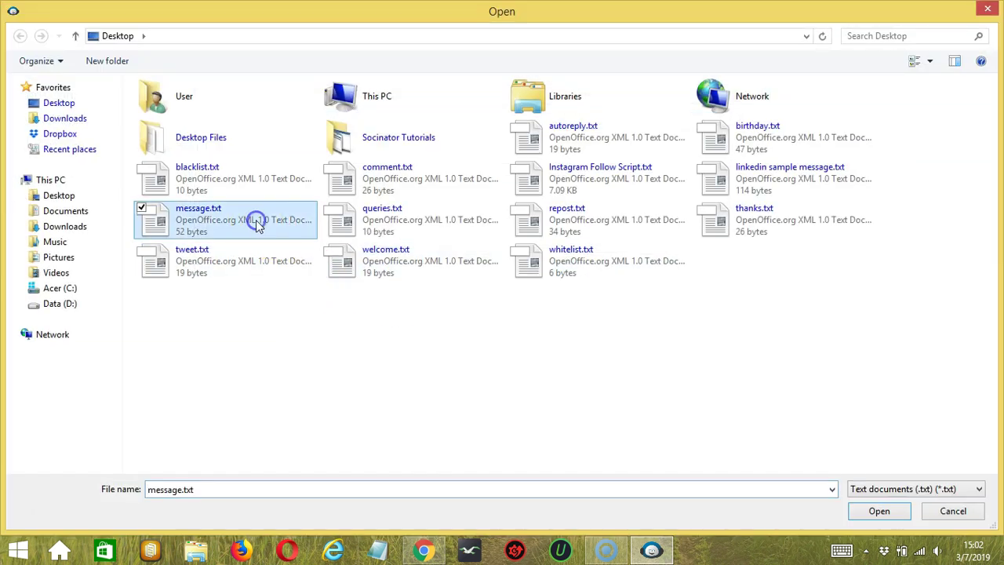
pyautogui.click(874, 514)
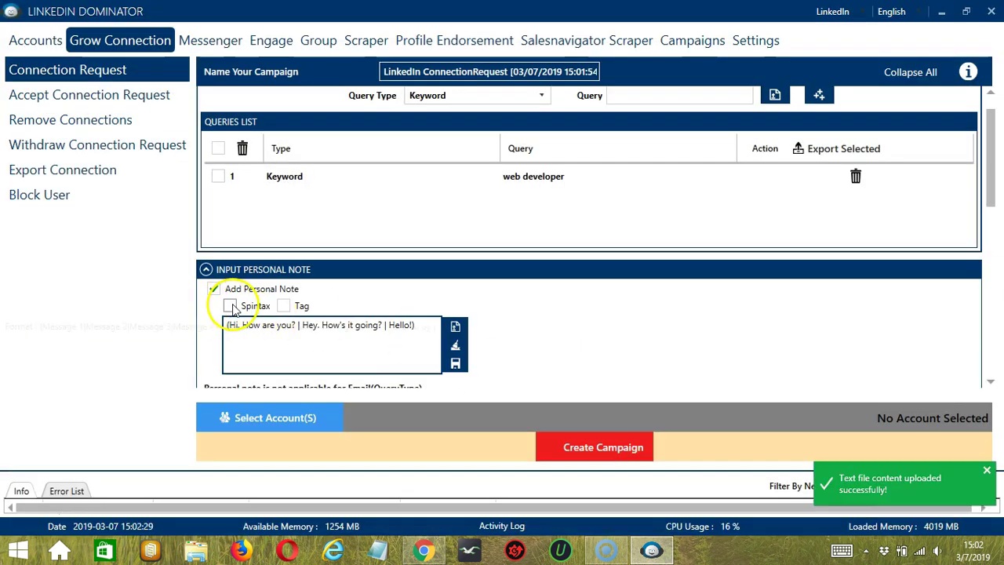
pyautogui.click(230, 305)
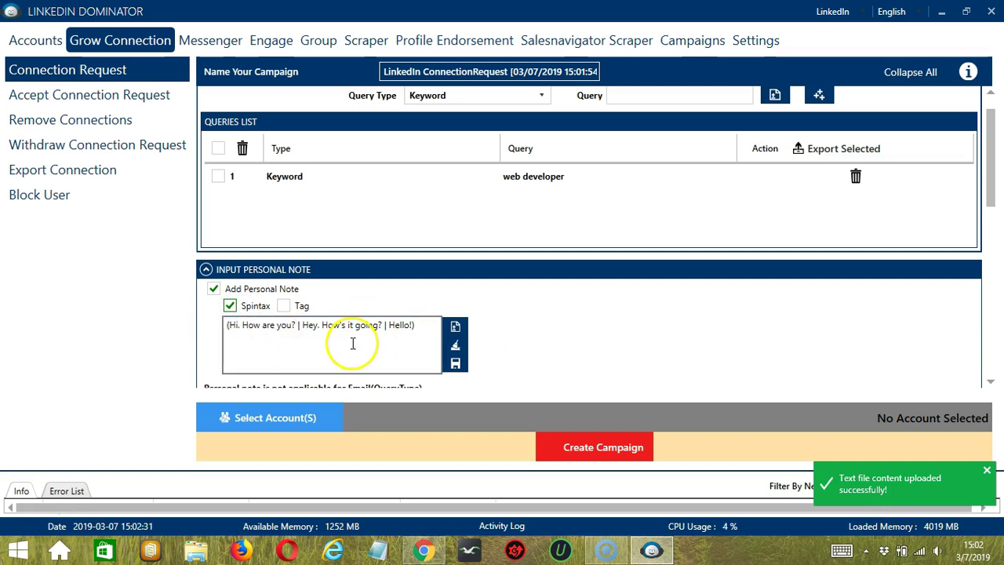
# - Save the personal note and enable the user filters for profile picture, 500+ connections, experience details and education details
pyautogui.click(460, 366)
pyautogui.scroll(-5, 706, 353)
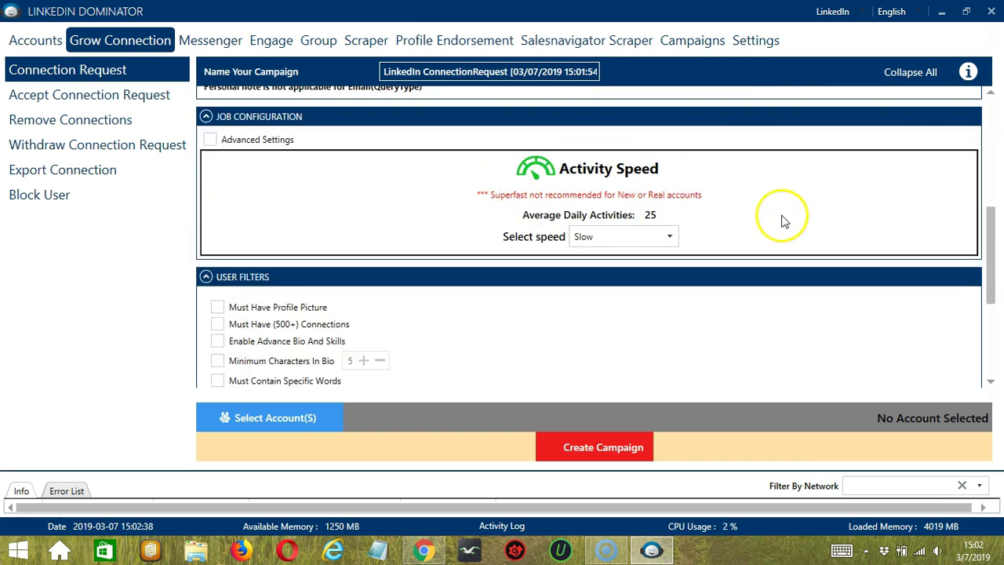
pyautogui.scroll(-3, 469, 157)
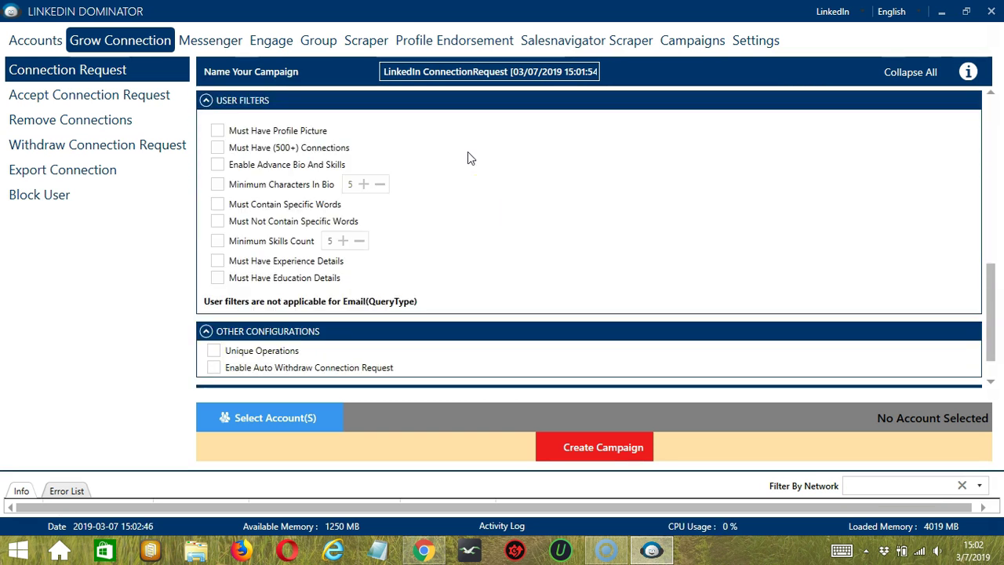
pyautogui.click(278, 134)
pyautogui.click(245, 147)
pyautogui.click(288, 261)
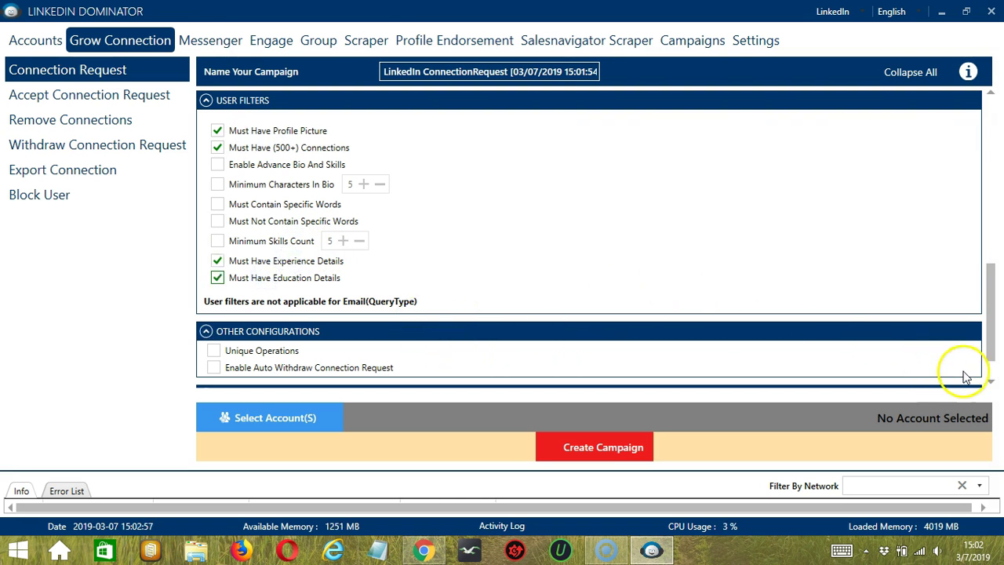
# - Set the campaign to skip blacklisted users from the Private Blacklist
pyautogui.scroll(-2, 988, 375)
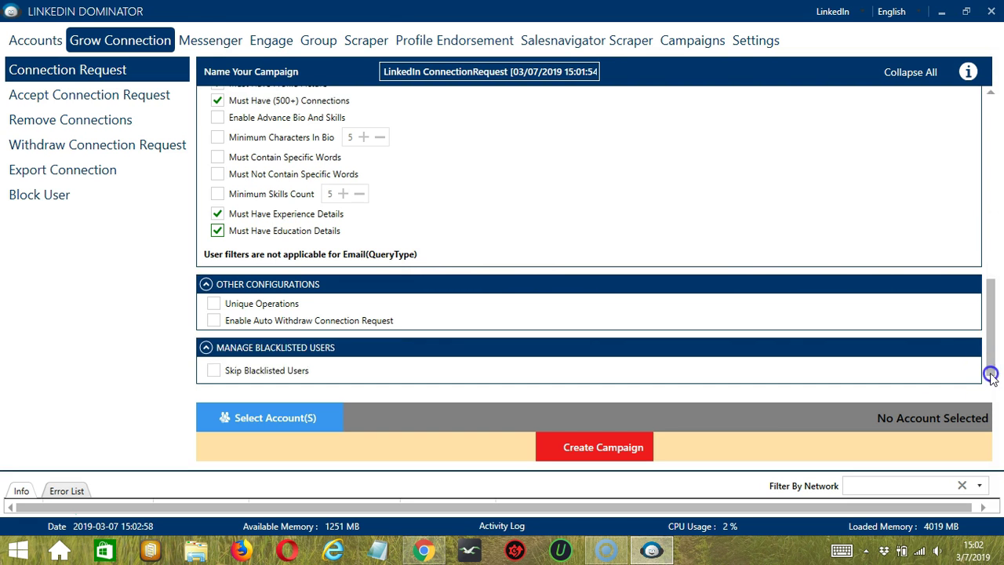
pyautogui.click(274, 374)
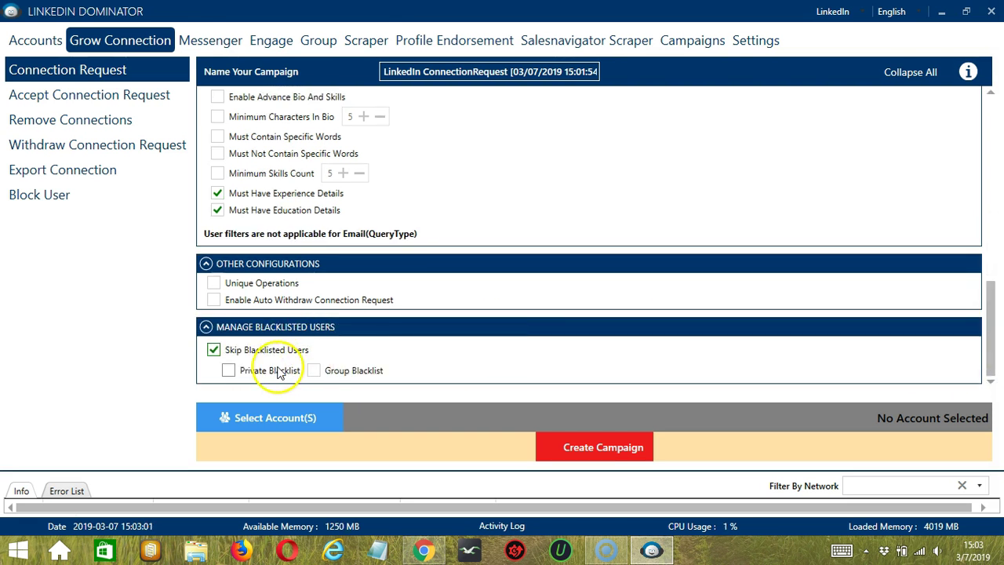
pyautogui.click(278, 373)
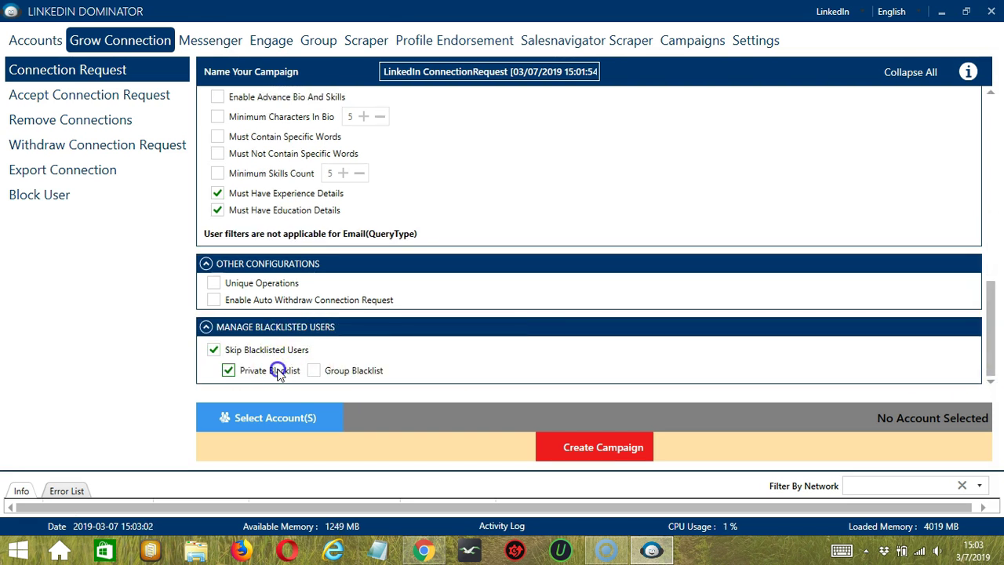
# - Assign the ungrouped account to the campaign and create it, overriding that account's previous ConnectionRequest settings
pyautogui.click(339, 417)
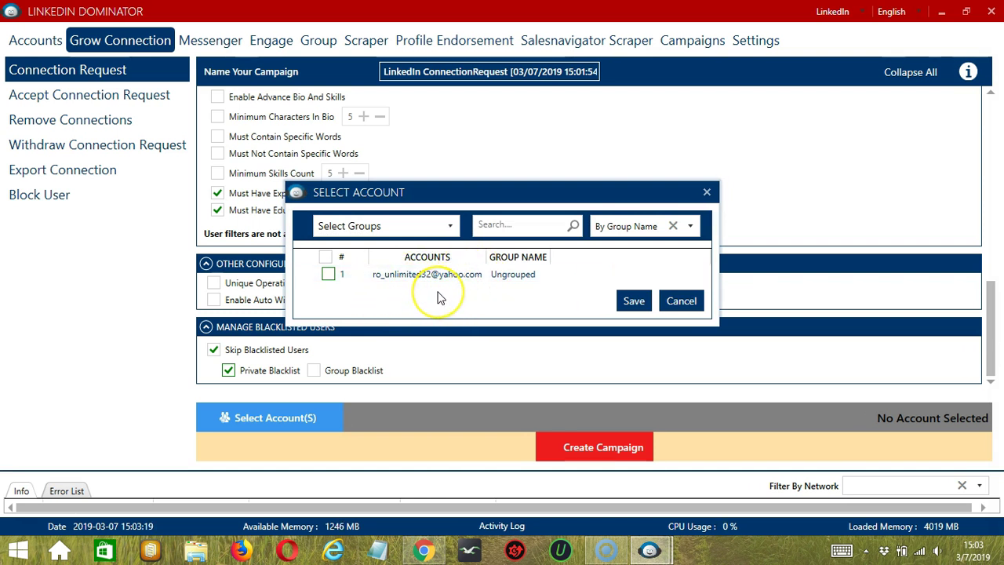
pyautogui.click(328, 275)
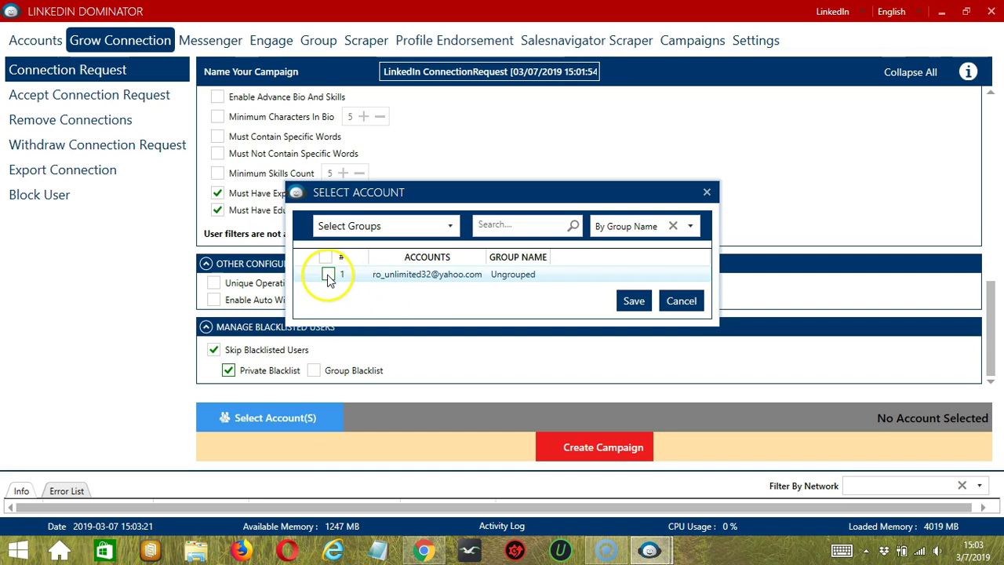
pyautogui.click(623, 300)
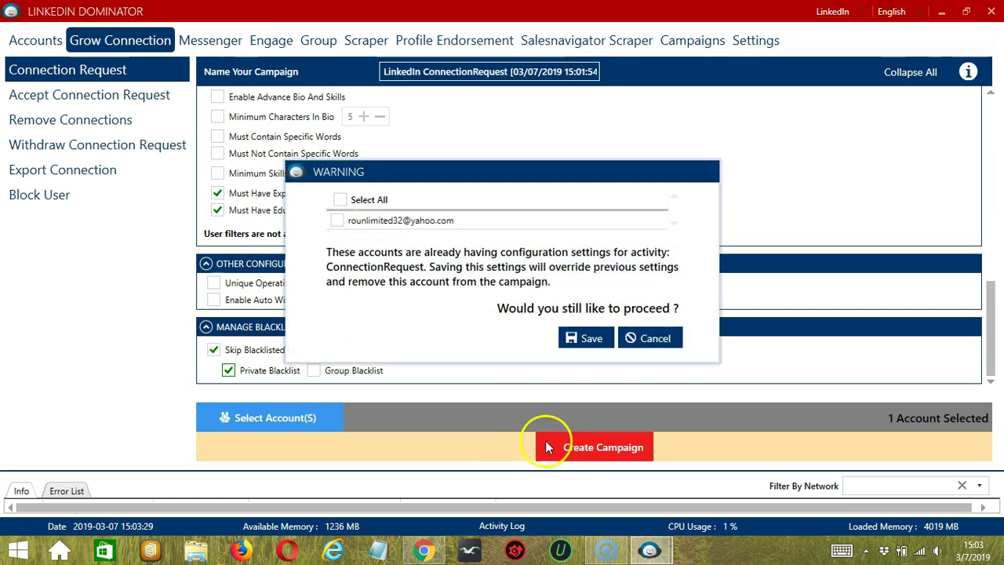
pyautogui.click(396, 221)
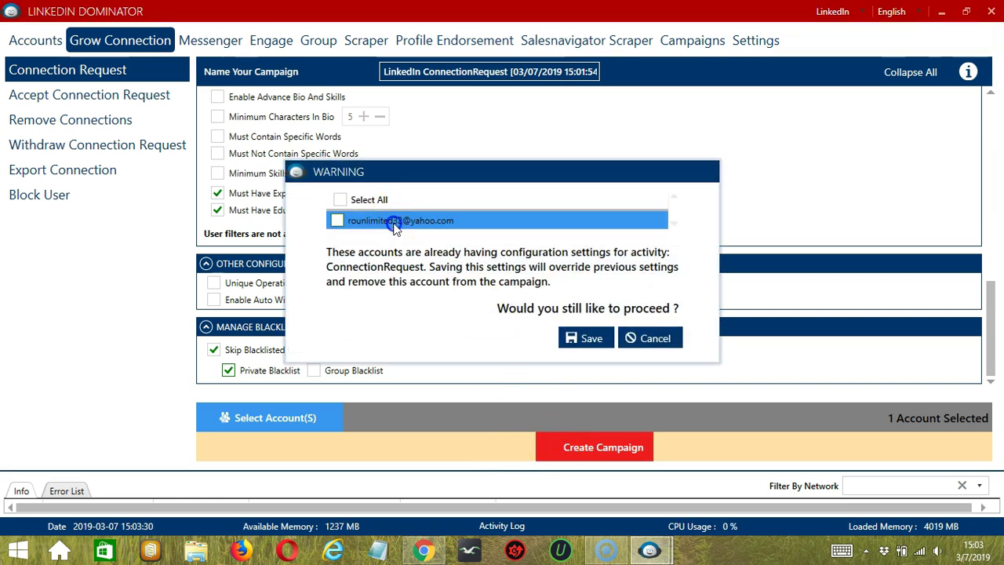
pyautogui.click(601, 338)
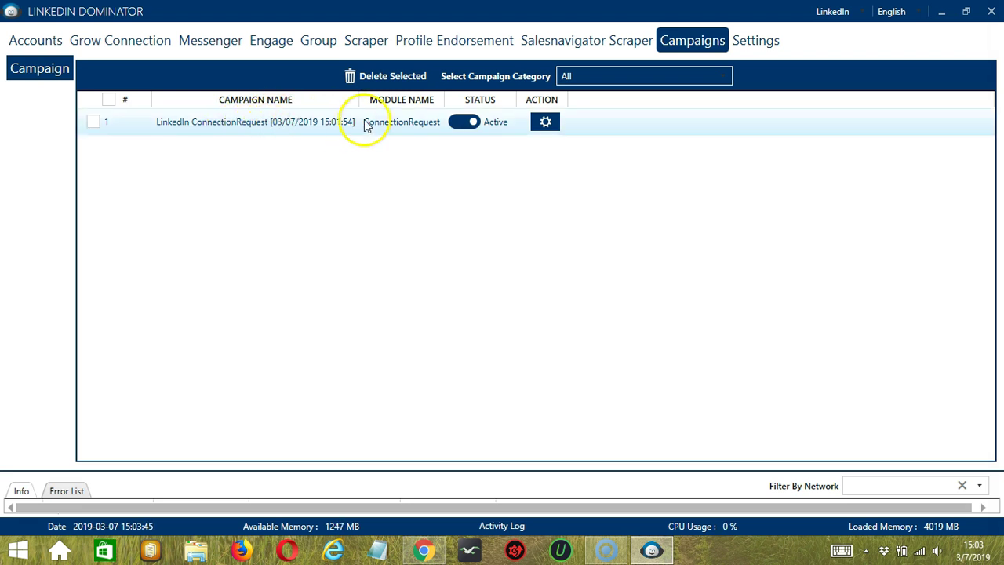
# - Pause the new ConnectionRequest campaign and look over the actions available for it
pyautogui.click(468, 124)
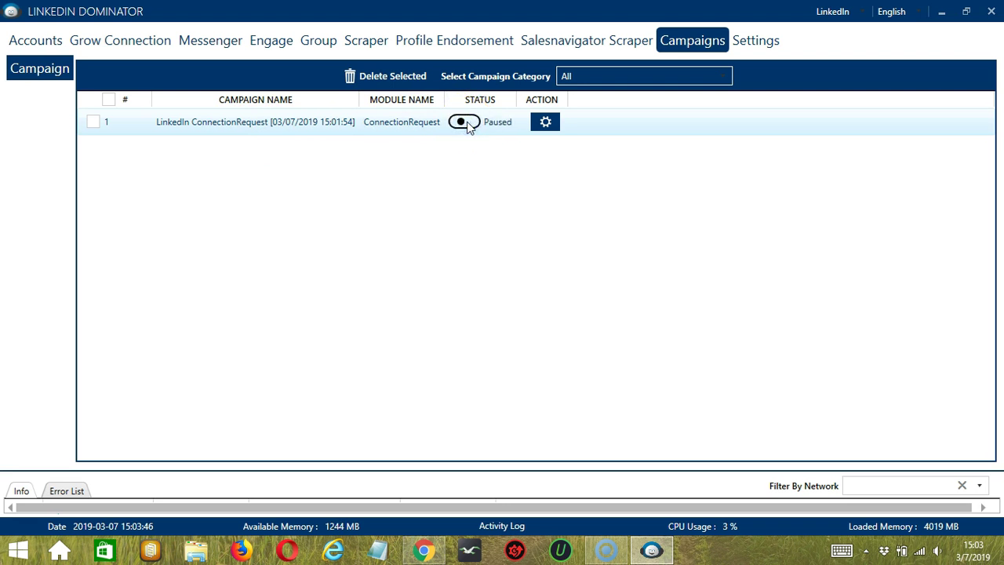
pyautogui.click(552, 124)
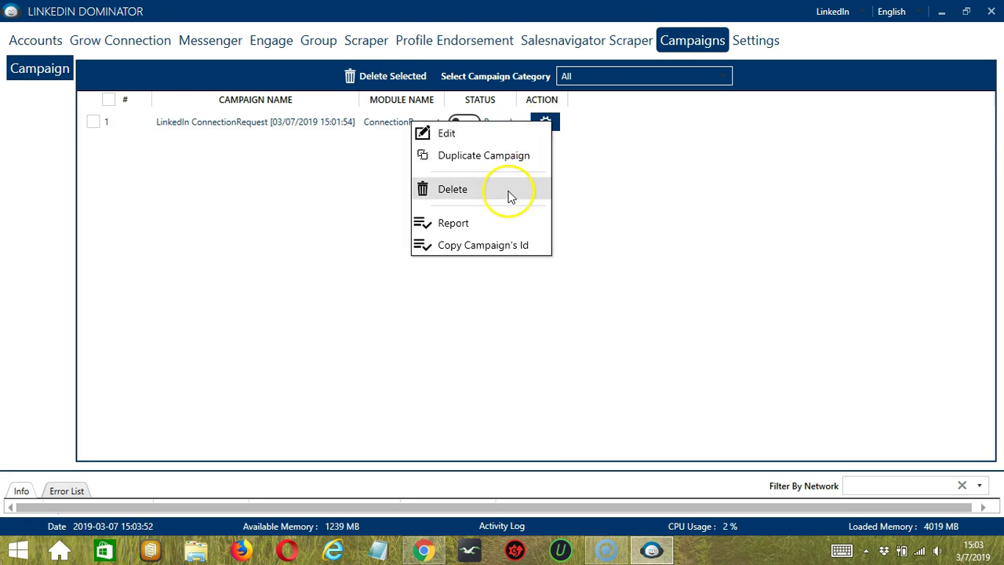
pyautogui.click(698, 160)
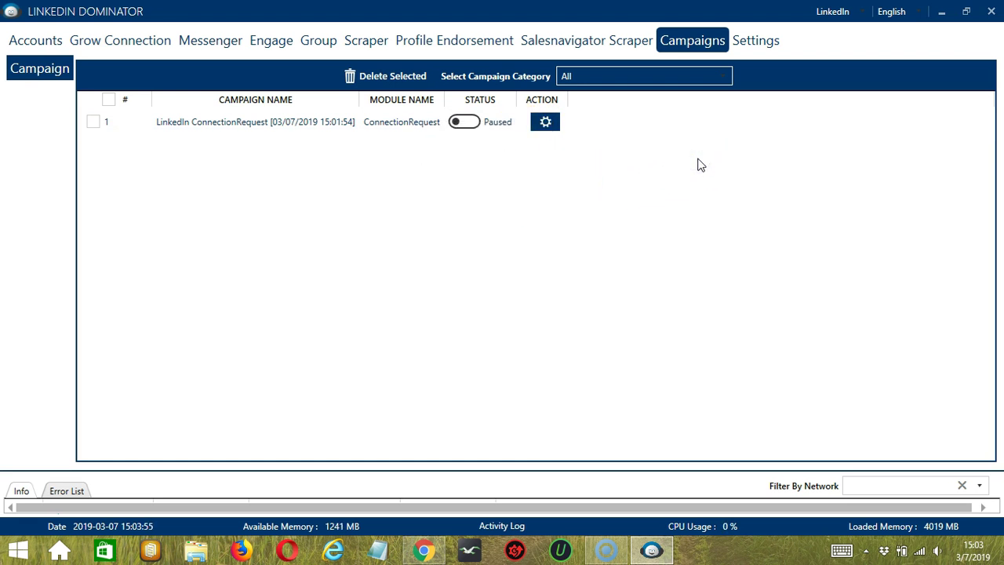